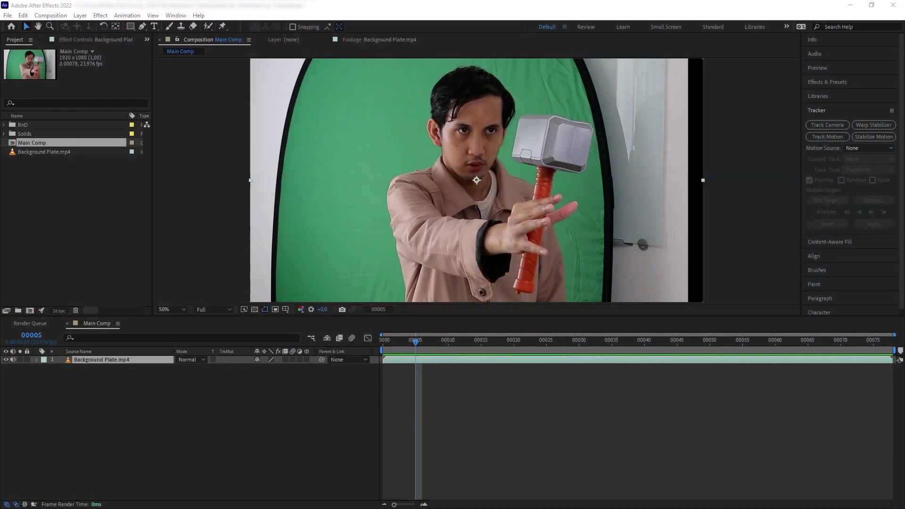
{"action": "left_click_drag", "start_coordinate": [408, 345], "coordinate": [487, 335]}
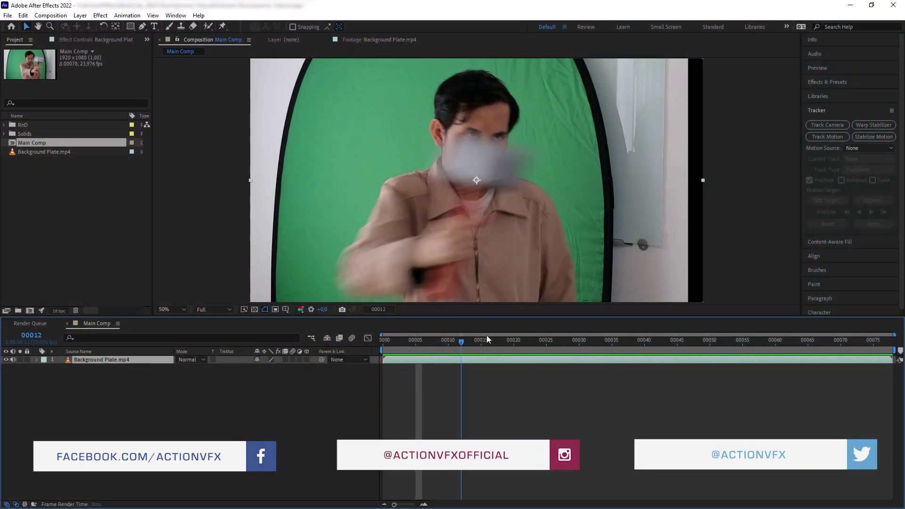
{"action": "left_click_drag", "start_coordinate": [486, 335], "coordinate": [545, 312]}
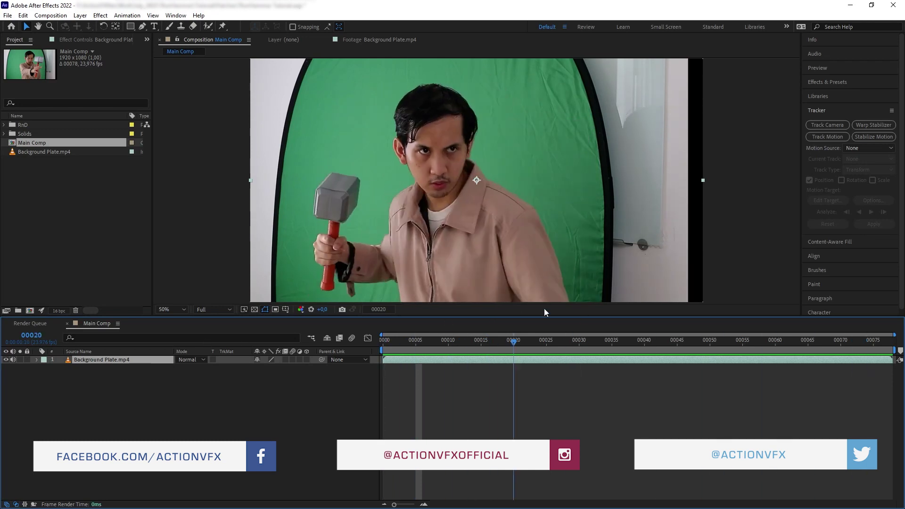
{"action": "key", "text": "space"}
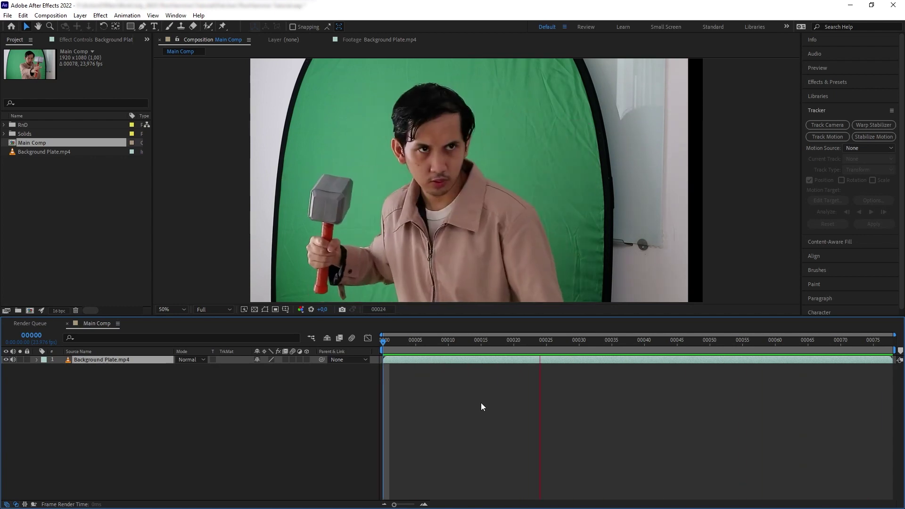
{"action": "key", "text": "space"}
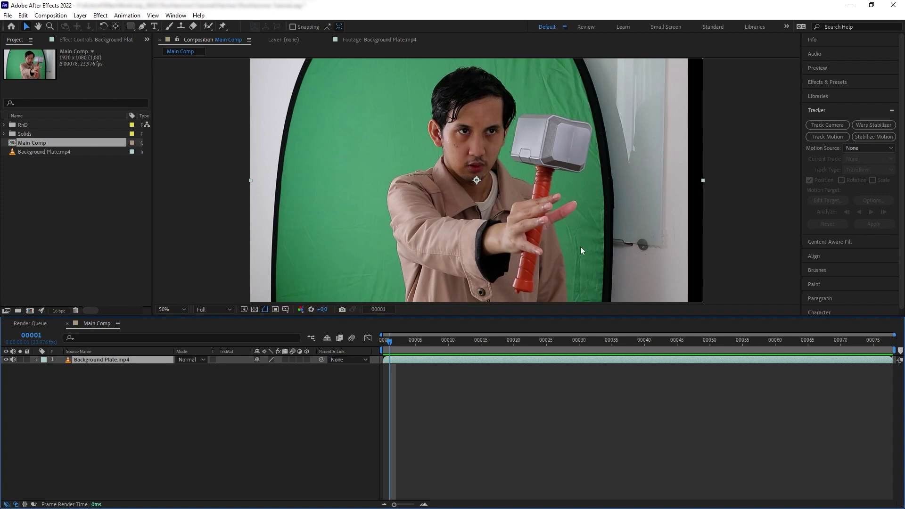
{"action": "mouse_move", "coordinate": [401, 347]}
{"action": "left_mouse_down"}
{"action": "mouse_move", "coordinate": [450, 345]}
{"action": "mouse_move", "coordinate": [403, 346]}
{"action": "left_mouse_up"}
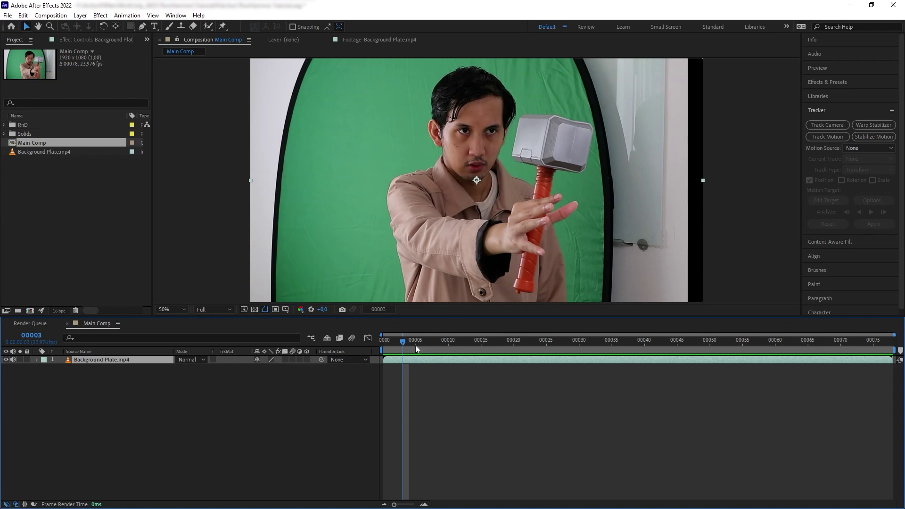
{"action": "key", "text": "space"}
Step: Preview the plate from the start and park the playhead on frame 5
{"action": "key", "text": "Home"}
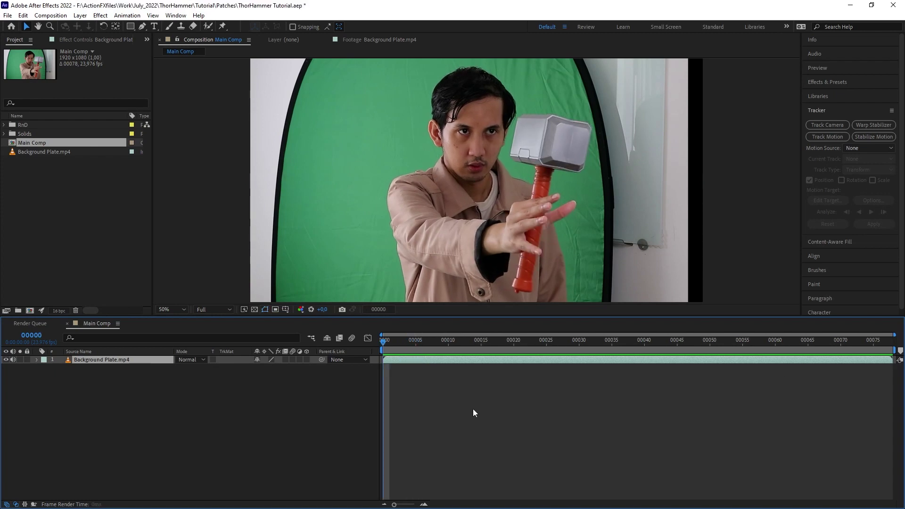
{"action": "key", "text": "space"}
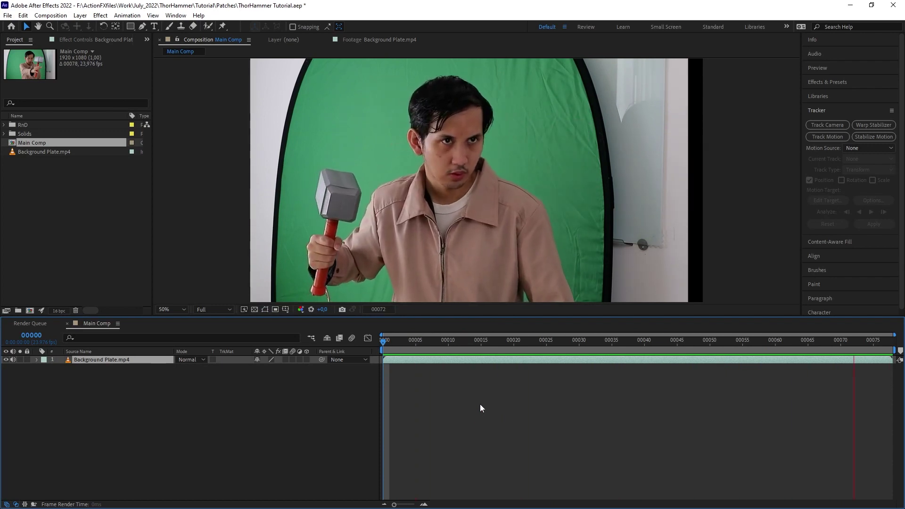
{"action": "key", "text": "space"}
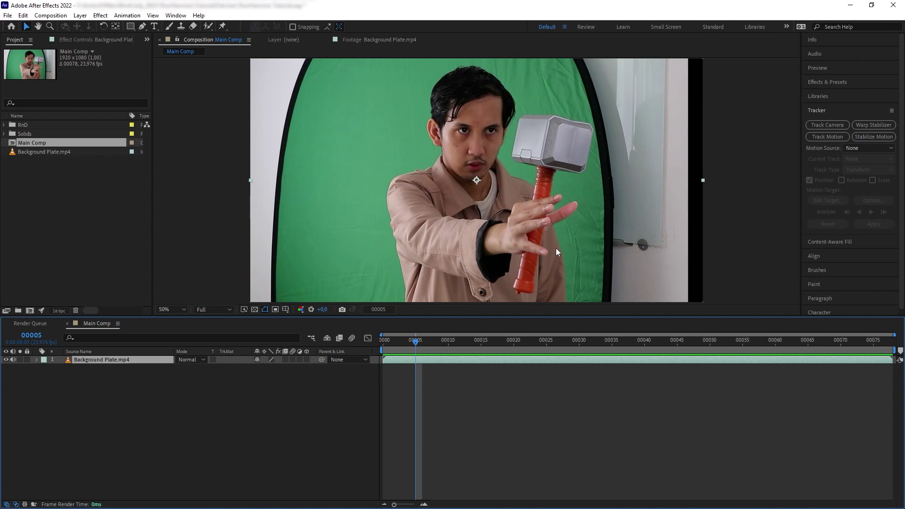
{"action": "key", "text": "Page_Down"}
{"action": "key", "text": "Page_Down"}
{"action": "key", "text": "Page_Down"}
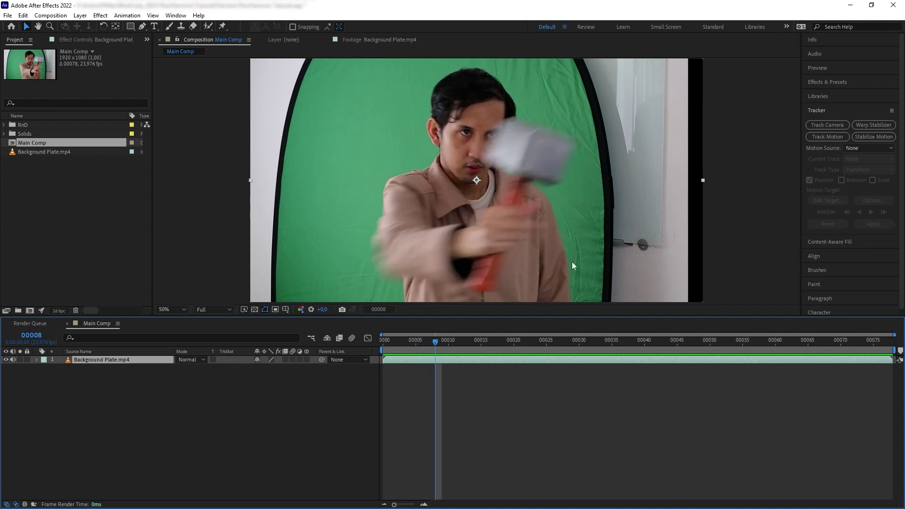
{"action": "key", "text": "Page_Up"}
{"action": "key", "text": "Page_Up"}
{"action": "key", "text": "Page_Up"}
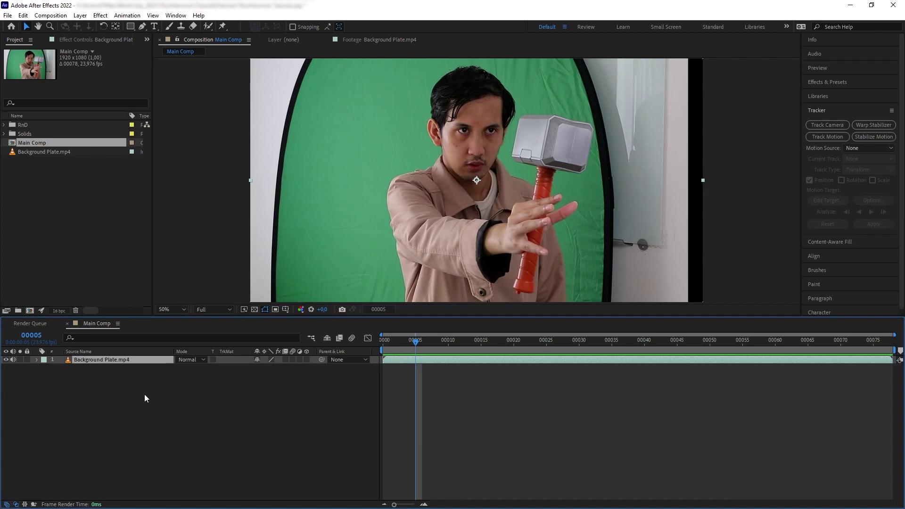
Step: Split the Background Plate at frame 5 and slide the later piece a few frames earlier
{"action": "key", "text": "ctrl+shift+d"}
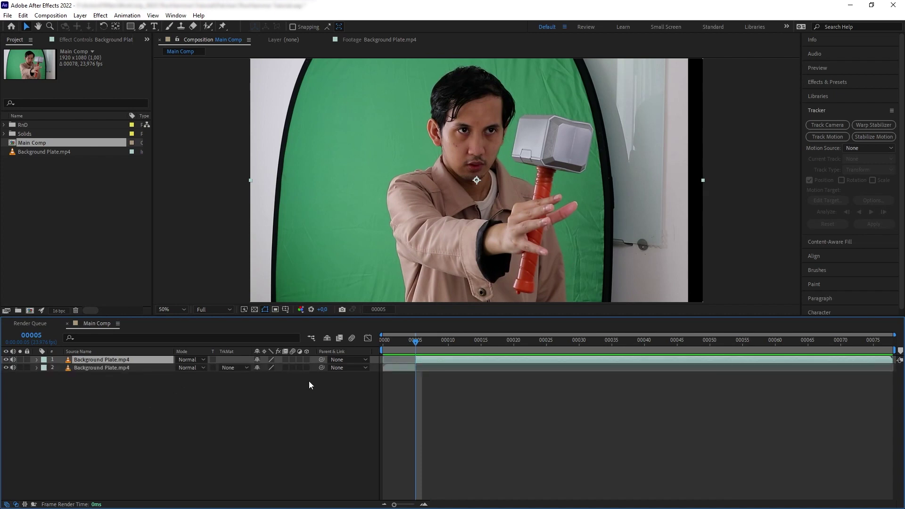
{"action": "key", "text": "Page_Down"}
{"action": "key", "text": "Page_Down"}
{"action": "key", "text": "Page_Down"}
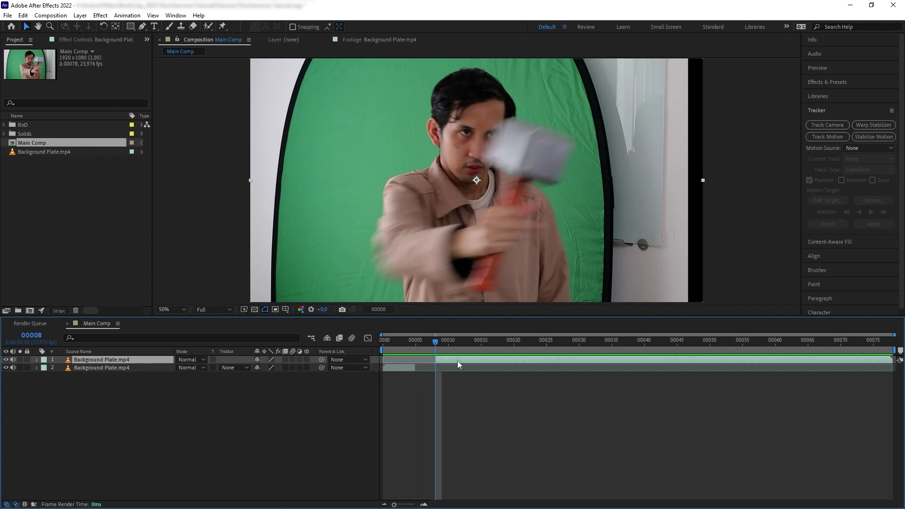
{"action": "left_click_drag", "start_coordinate": [458, 360], "coordinate": [437, 360]}
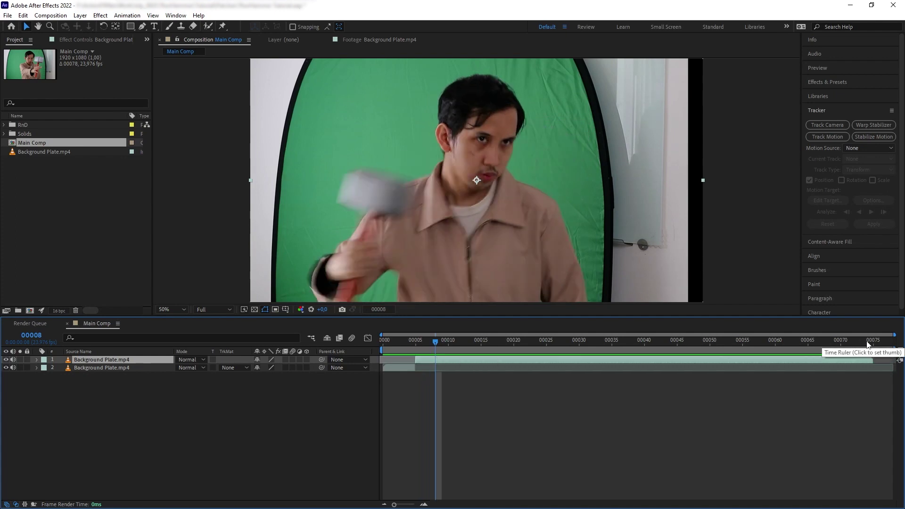
Step: Replay the edited shot from the start through to its last frame
{"action": "key", "text": "Home"}
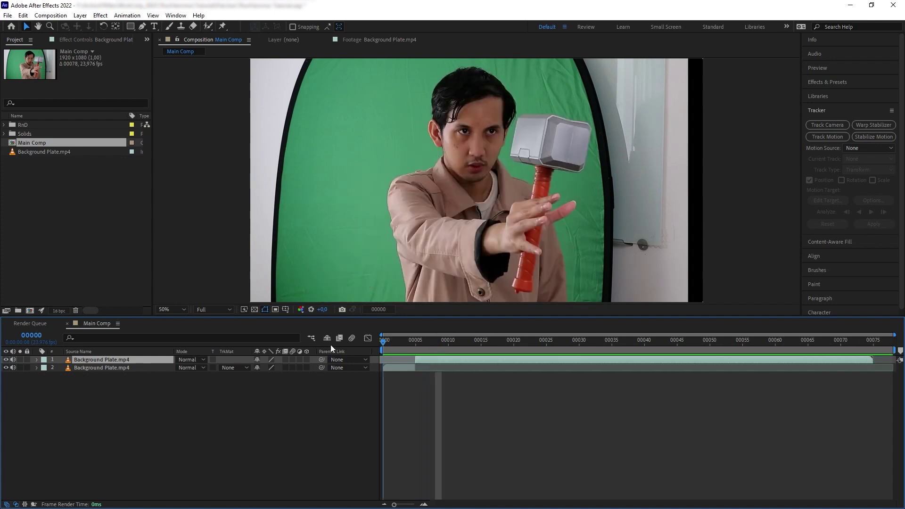
{"action": "key", "text": "space"}
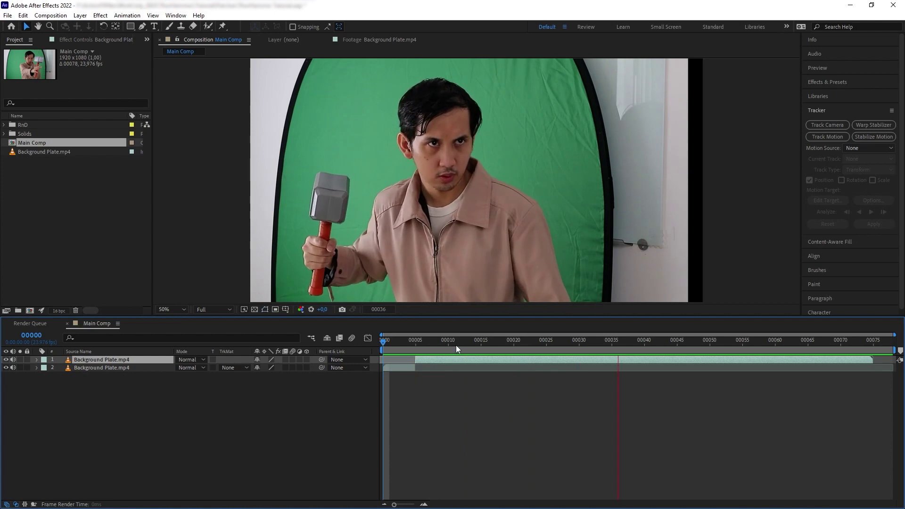
{"action": "key", "text": "space"}
{"action": "key", "text": "space"}
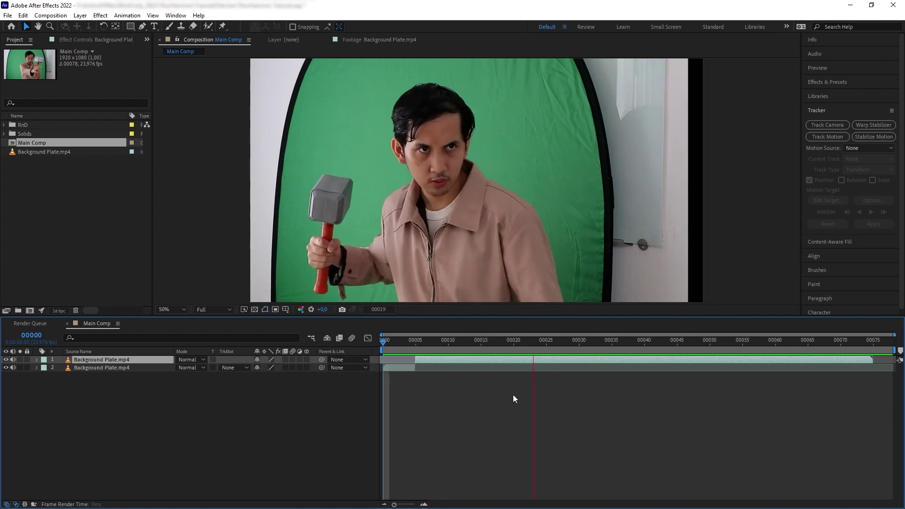
{"action": "left_click", "coordinate": [507, 342]}
{"action": "key", "text": "space"}
{"action": "key", "text": "space"}
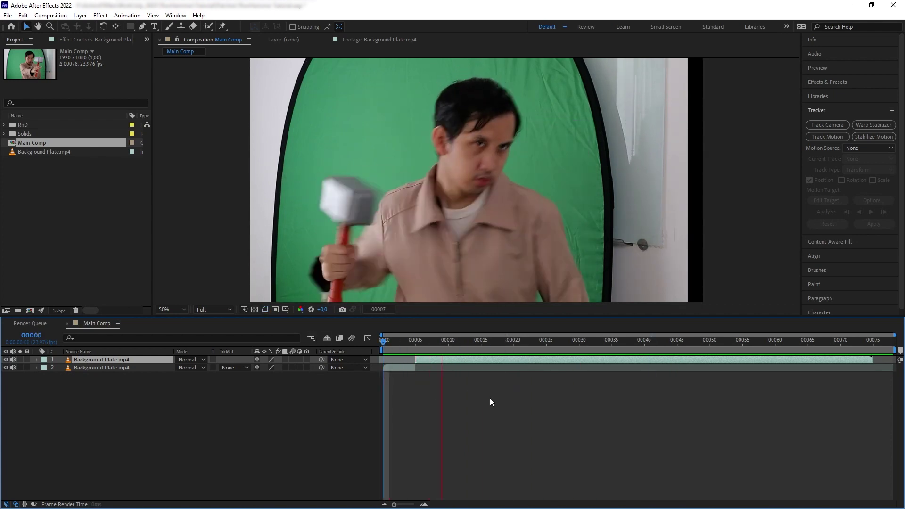
{"action": "left_click_drag", "start_coordinate": [752, 342], "coordinate": [874, 342]}
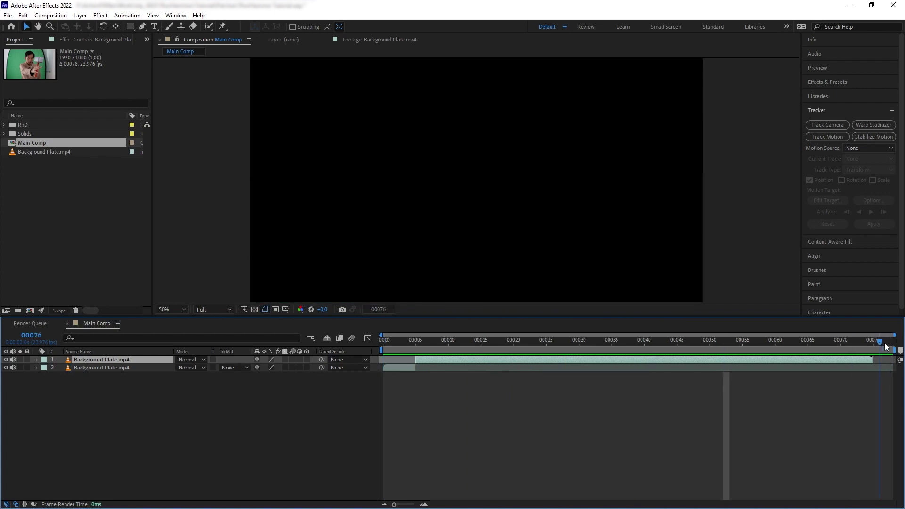
{"action": "left_click", "coordinate": [50, 15]}
Step: Trim the comp to the work area and pre-compose both plate layers as Plate Precomp
{"action": "left_click", "coordinate": [73, 61]}
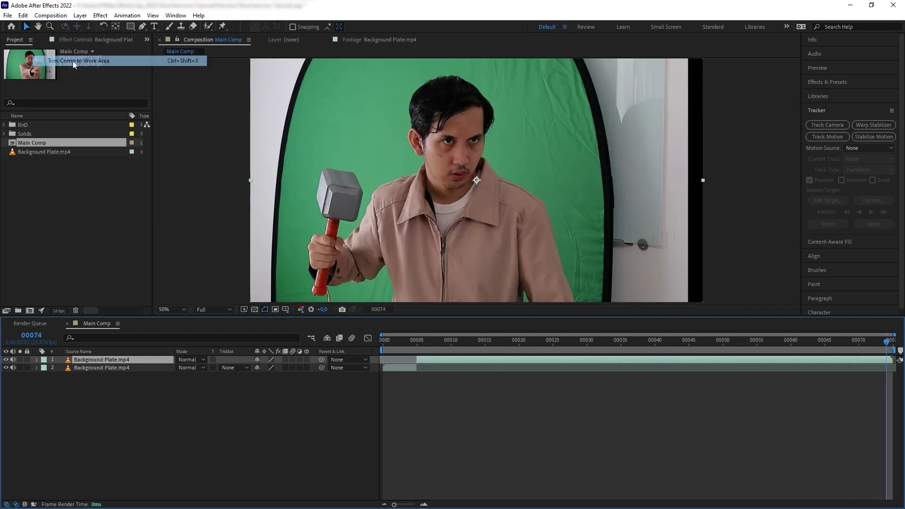
{"action": "left_click", "coordinate": [107, 366]}
{"action": "key", "text": "ctrl+shift+c"}
{"action": "type", "text": "Plate Precomp"}
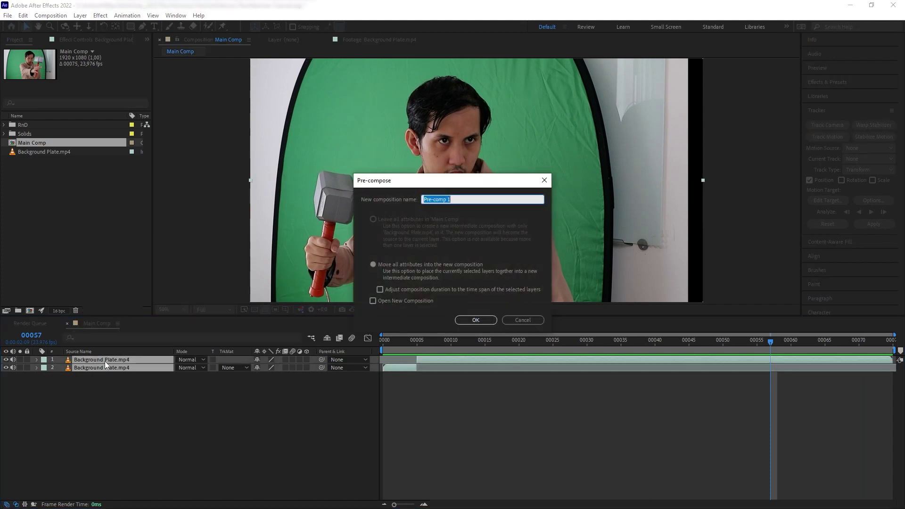
{"action": "key", "text": "Return"}
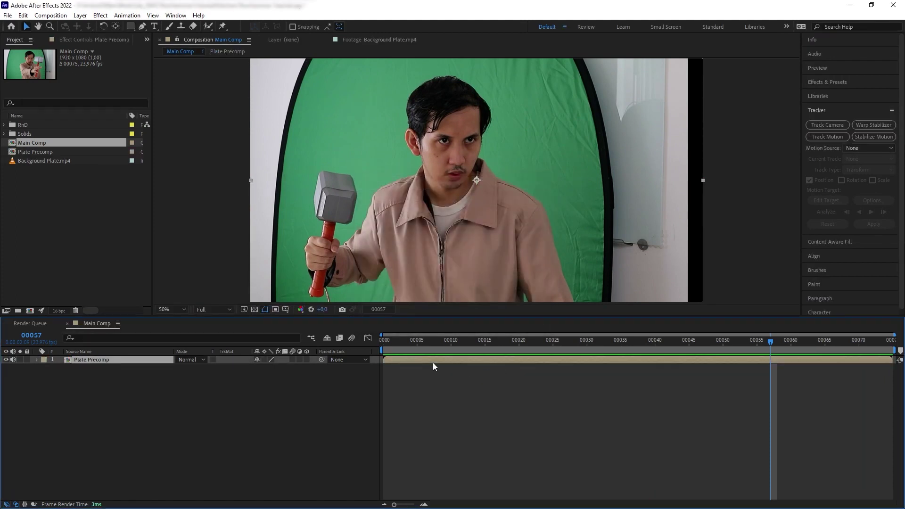
Step: Scrub between frames 4 and 10 to check the joined plate, then select Plate Precomp
{"action": "left_click_drag", "start_coordinate": [391, 347], "coordinate": [412, 350]}
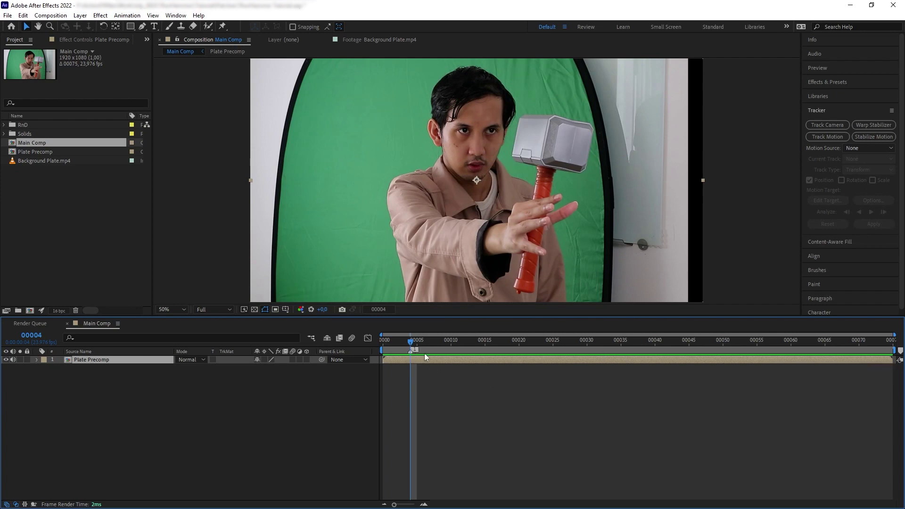
{"action": "left_click_drag", "start_coordinate": [402, 350], "coordinate": [412, 343]}
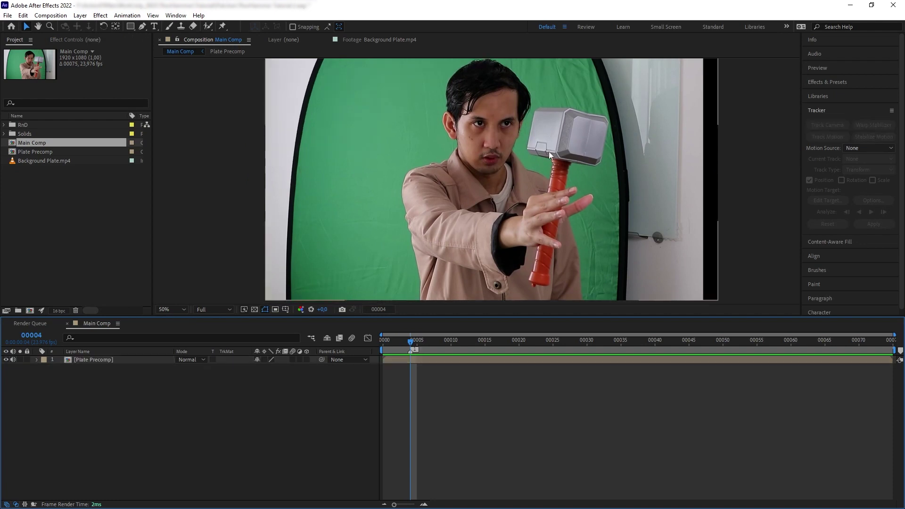
{"action": "left_click_drag", "start_coordinate": [412, 347], "coordinate": [452, 343]}
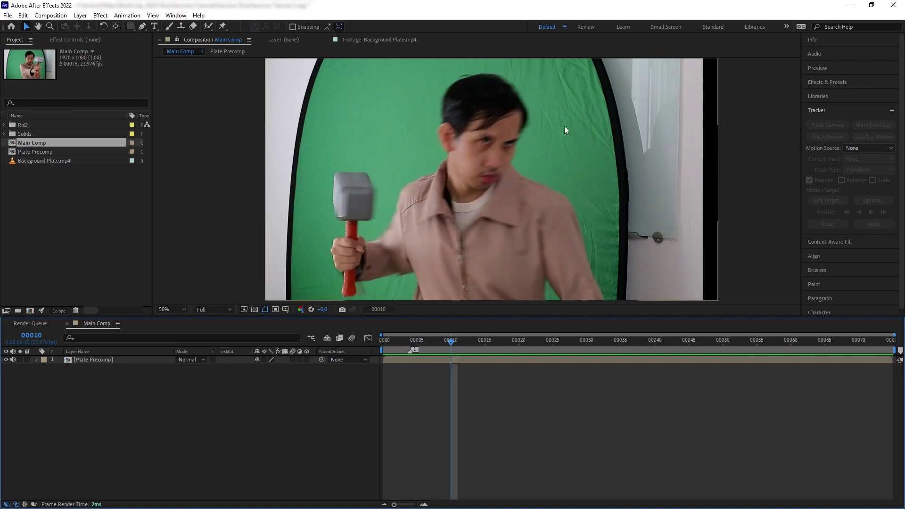
{"action": "left_click_drag", "start_coordinate": [442, 343], "coordinate": [411, 342]}
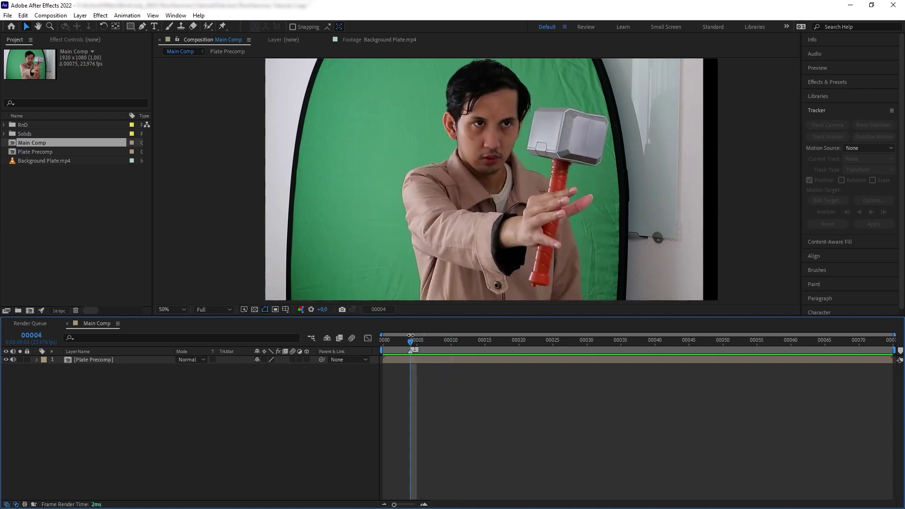
{"action": "left_click", "coordinate": [162, 362]}
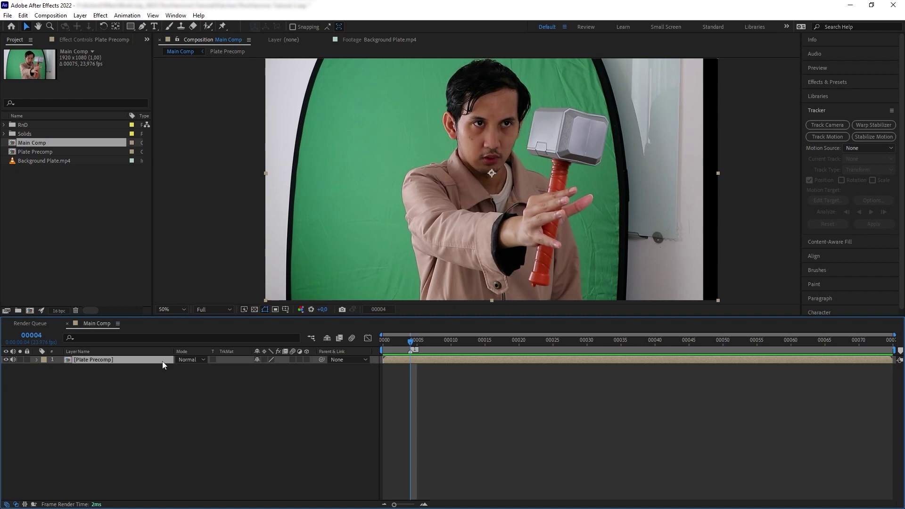
Step: Duplicate Plate Precomp and rename the copy Green Patch
{"action": "key", "text": "ctrl+d"}
{"action": "right_click", "coordinate": [162, 361]}
{"action": "left_click", "coordinate": [178, 337]}
{"action": "type", "text": "G"}
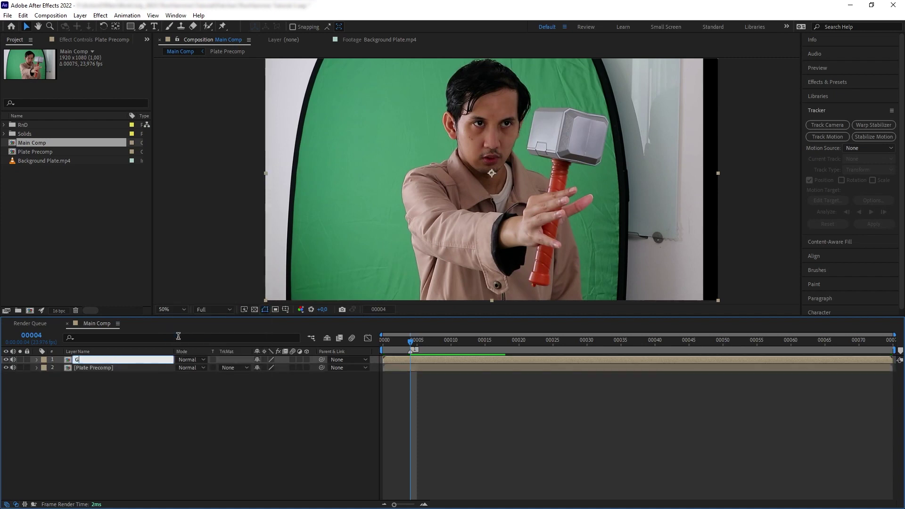
{"action": "type", "text": "reen Patch"}
{"action": "key", "text": "Return"}
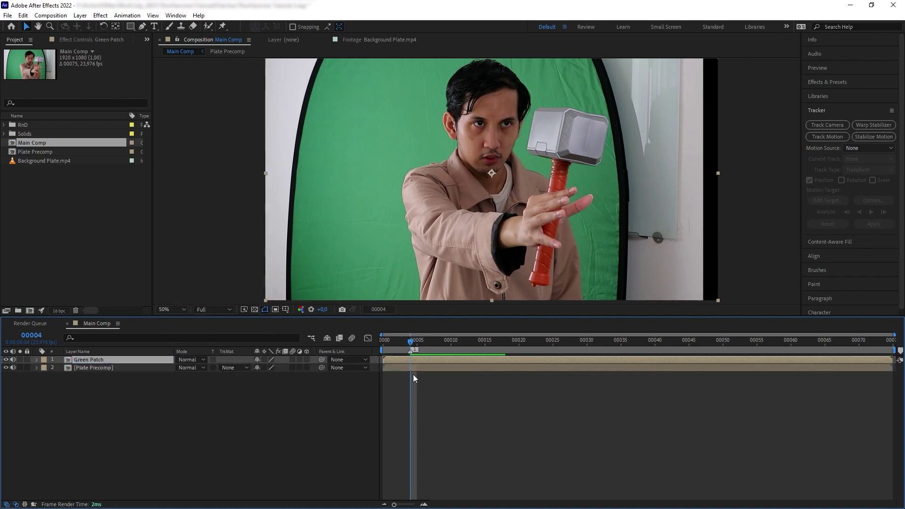
Step: Freeze the Green Patch layer on frame 12
{"action": "left_click_drag", "start_coordinate": [412, 342], "coordinate": [468, 348]}
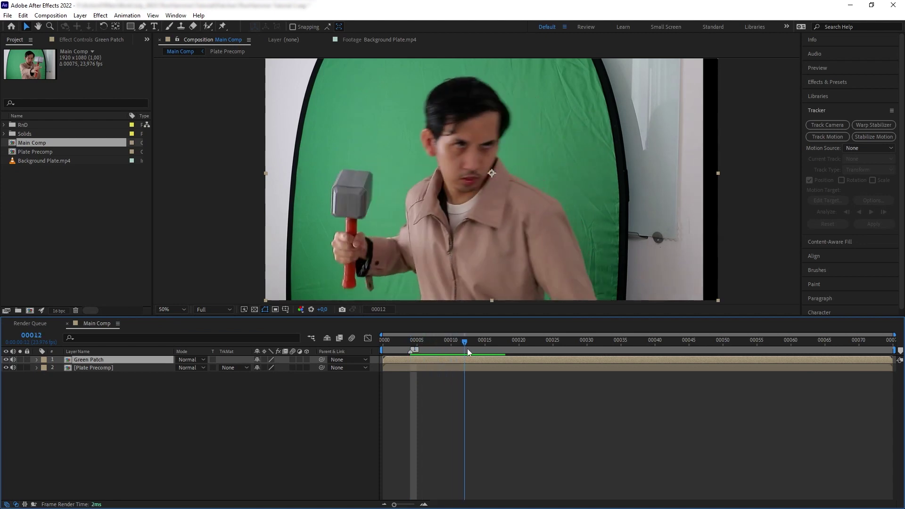
{"action": "right_click", "coordinate": [127, 365]}
{"action": "mouse_move", "coordinate": [149, 134]}
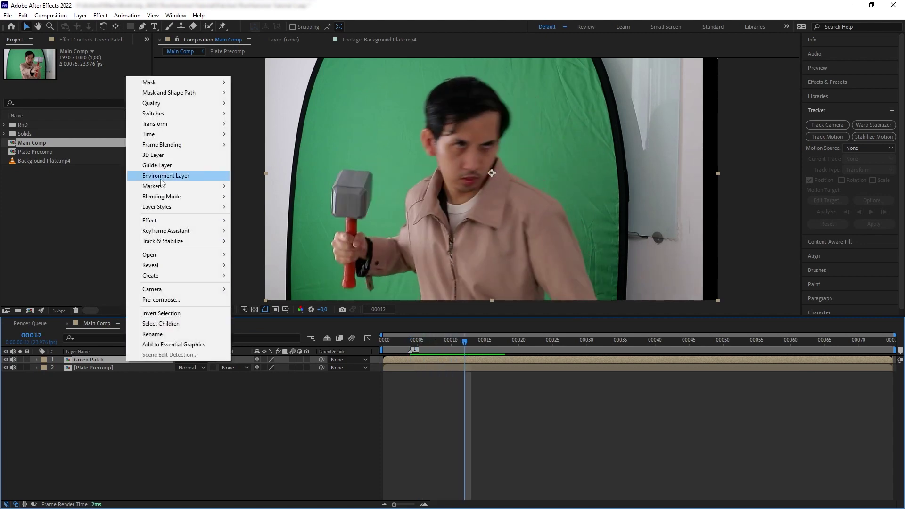
{"action": "left_click", "coordinate": [288, 168]}
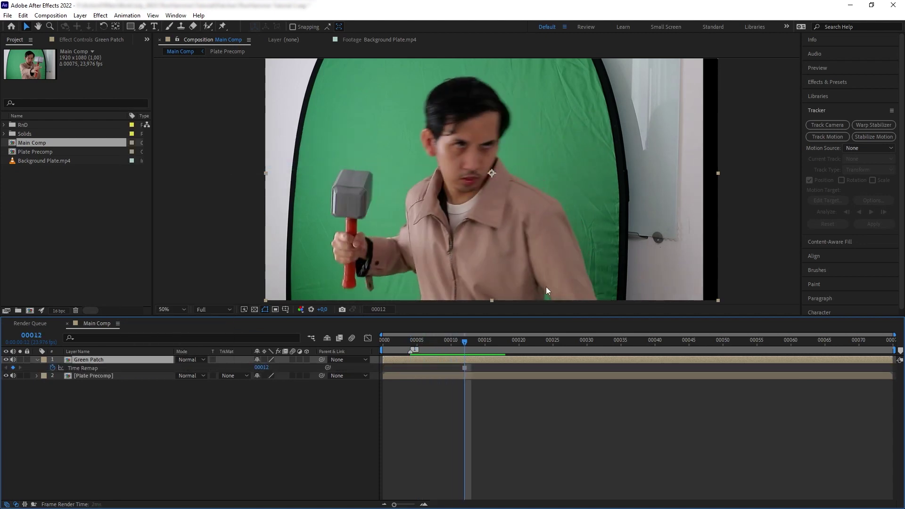
Step: Mask Green Patch around the hammer head and trim its out point at the playhead
{"action": "key", "text": "j"}
{"action": "left_click", "coordinate": [142, 27]}
{"action": "left_click", "coordinate": [565, 93]}
{"action": "left_click", "coordinate": [606, 108]}
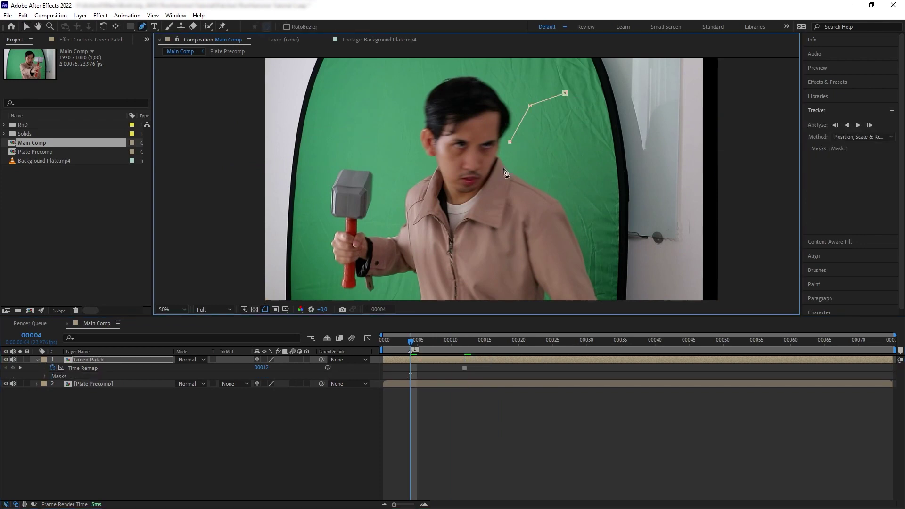
{"action": "left_click", "coordinate": [609, 171]}
{"action": "left_click", "coordinate": [571, 197]}
{"action": "left_click", "coordinate": [525, 153]}
{"action": "left_click", "coordinate": [530, 107]}
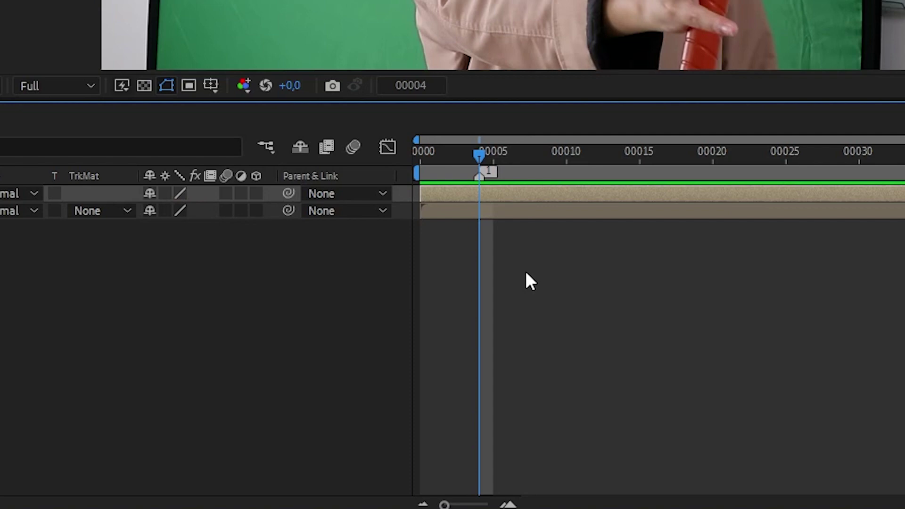
{"action": "key", "text": "alt+bracketright"}
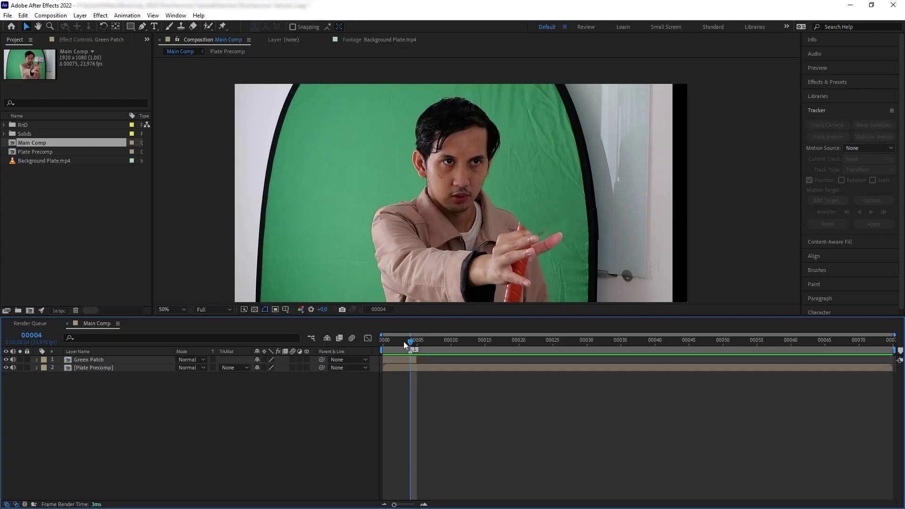
{"action": "left_click_drag", "start_coordinate": [404, 341], "coordinate": [359, 337]}
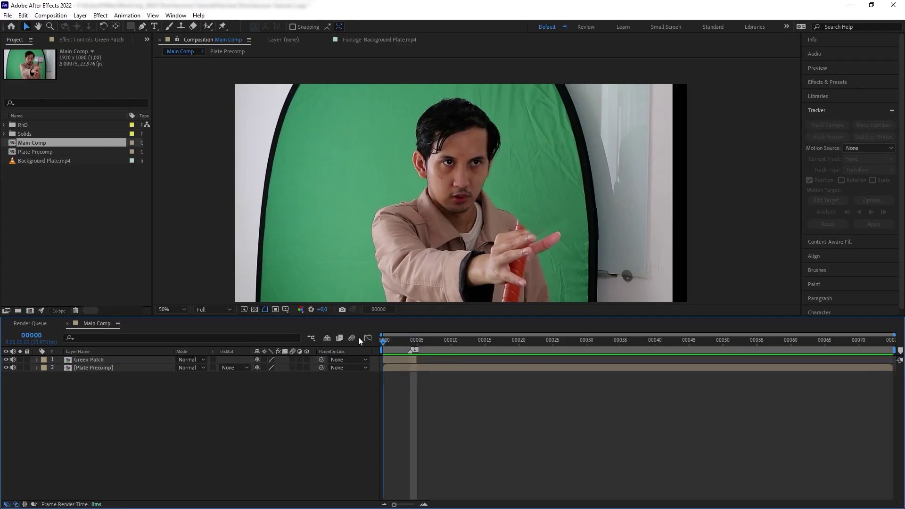
{"action": "key", "text": "space"}
{"action": "key", "text": "space"}
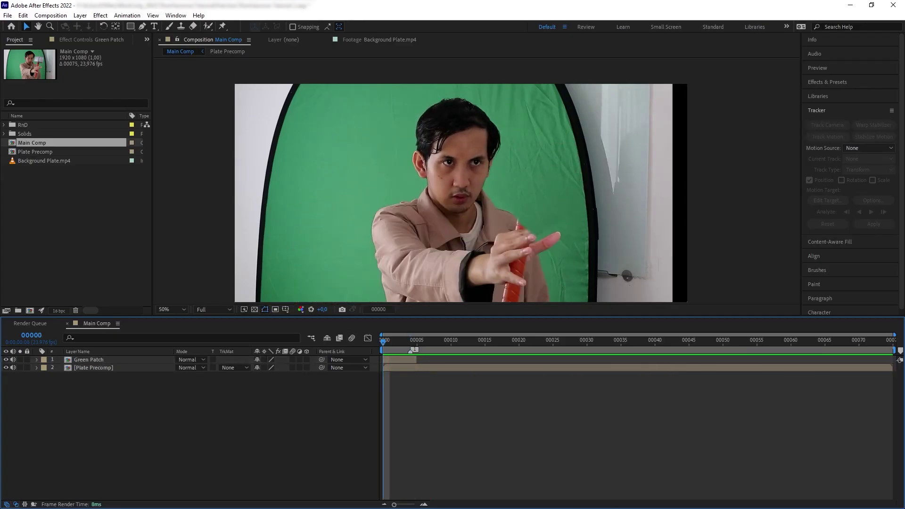
{"action": "left_click_drag", "start_coordinate": [515, 235], "coordinate": [536, 209]}
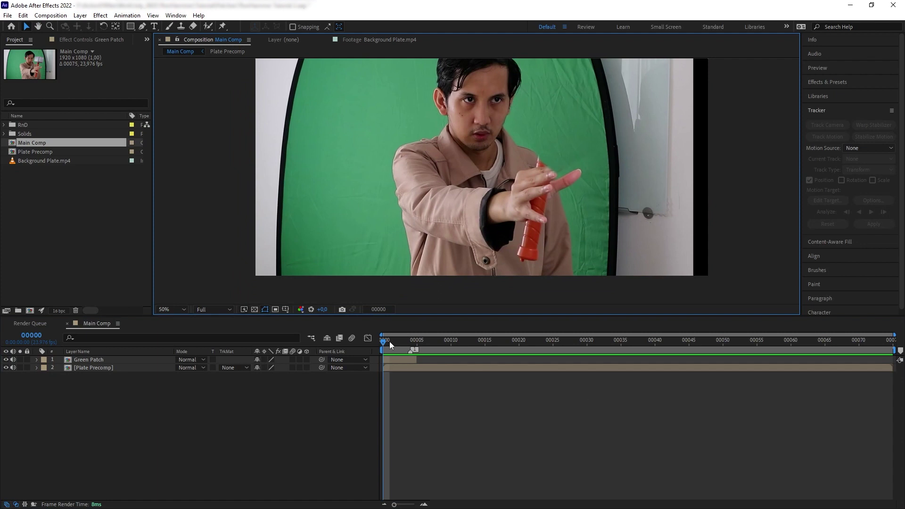
{"action": "mouse_move", "coordinate": [389, 341]}
{"action": "left_mouse_down"}
{"action": "mouse_move", "coordinate": [377, 342]}
{"action": "mouse_move", "coordinate": [384, 342]}
{"action": "left_mouse_up"}
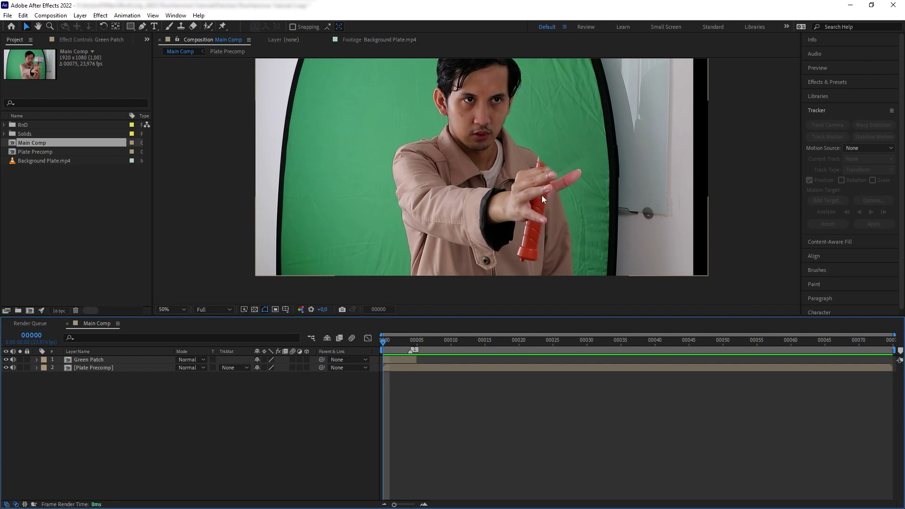
{"action": "scroll", "coordinate": [580, 209], "scroll_direction": "up", "scroll_amount": 2}
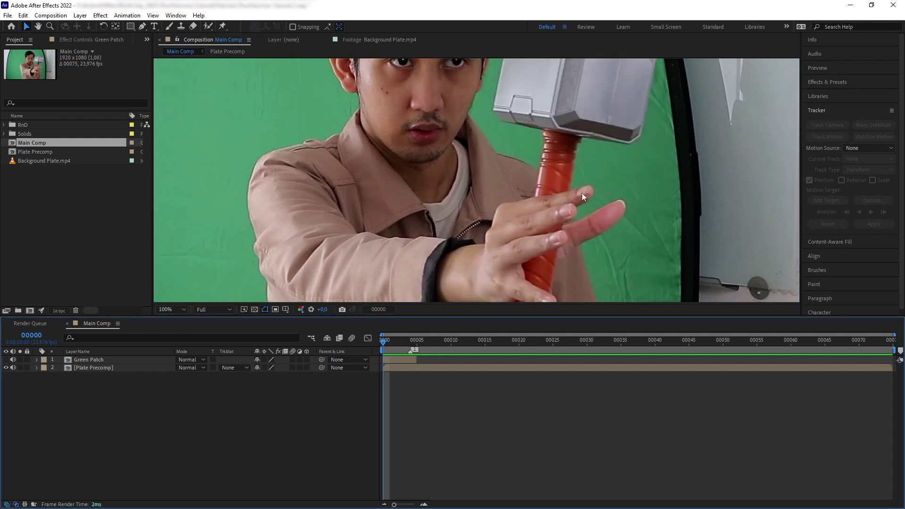
{"action": "left_click", "coordinate": [6, 359]}
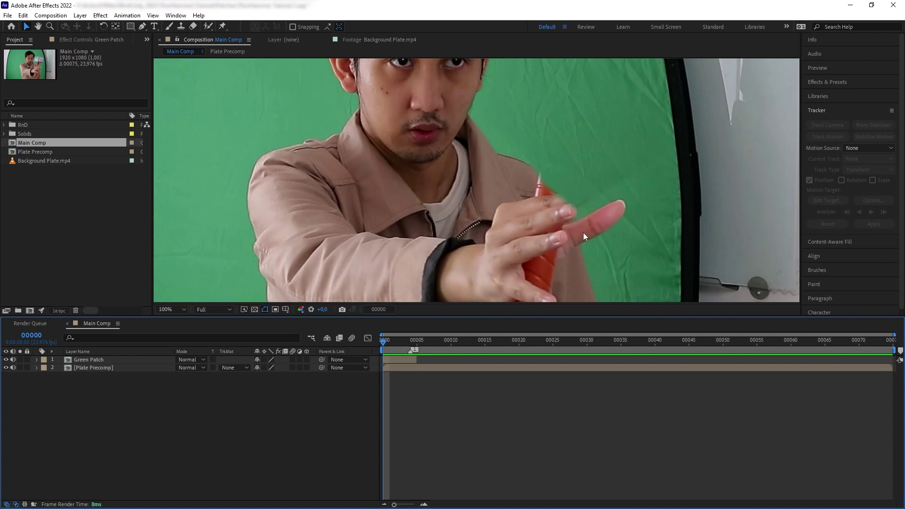
{"action": "key", "text": "comma"}
{"action": "key", "text": "comma"}
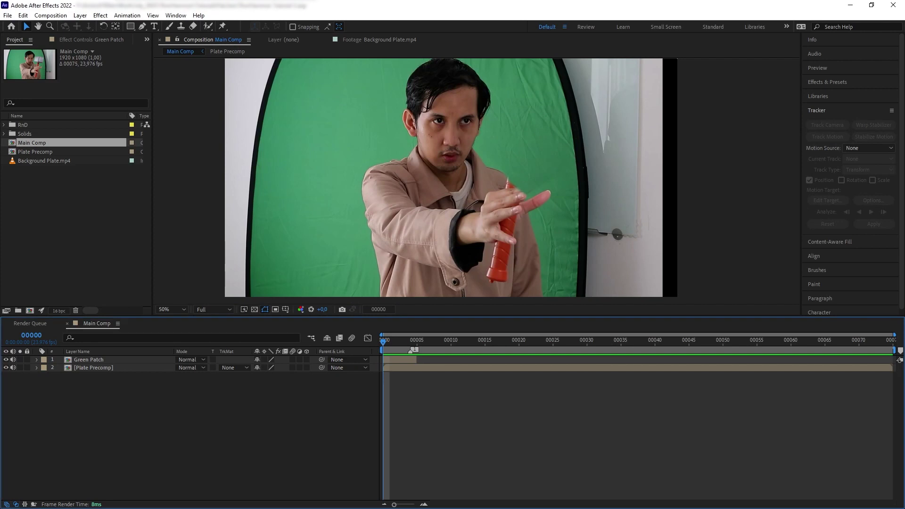
Step: Find 'mocha' in Effects & Presets, apply Mocha AE to Plate Precomp, and launch it
{"action": "left_click", "coordinate": [824, 84]}
{"action": "type", "text": "mocha"}
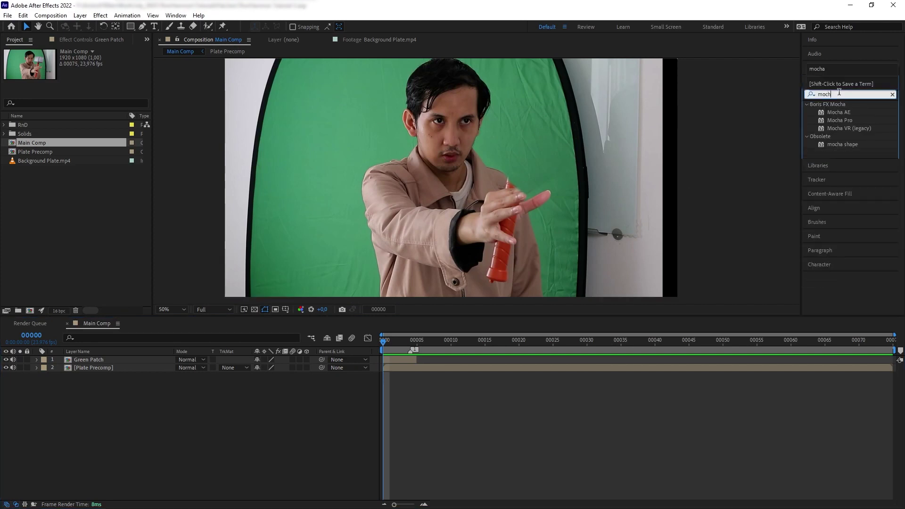
{"action": "left_click", "coordinate": [833, 114]}
{"action": "left_click_drag", "start_coordinate": [834, 114], "coordinate": [89, 370]}
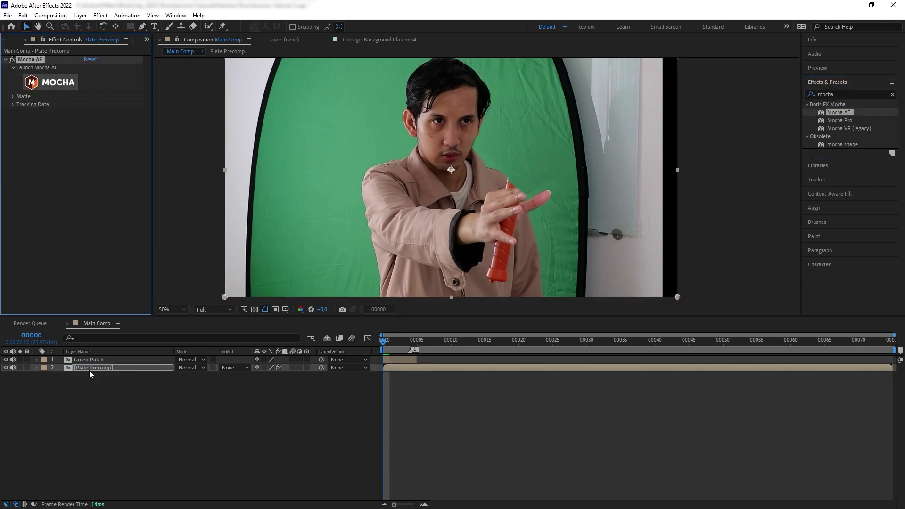
{"action": "left_click", "coordinate": [61, 80]}
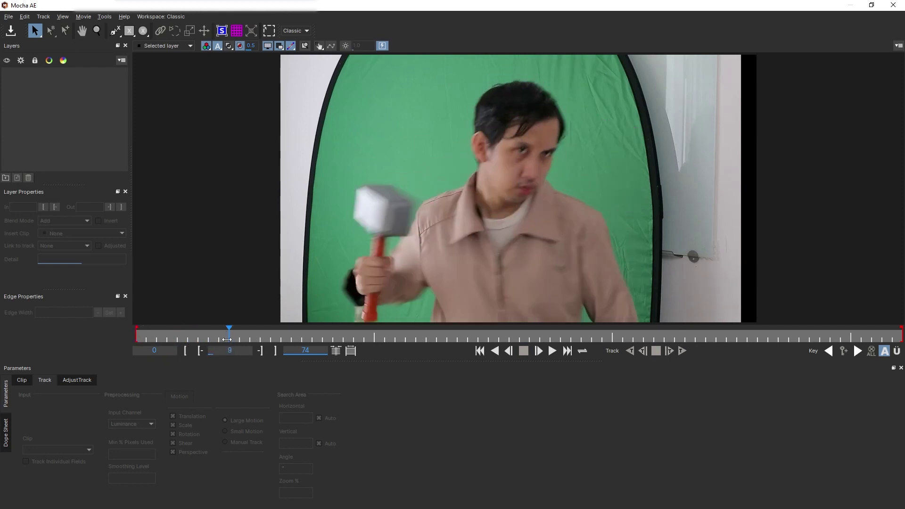
Step: At frame 4, draw a closed five-point X-spline on the back of the hand
{"action": "left_click_drag", "start_coordinate": [185, 342], "coordinate": [146, 339]}
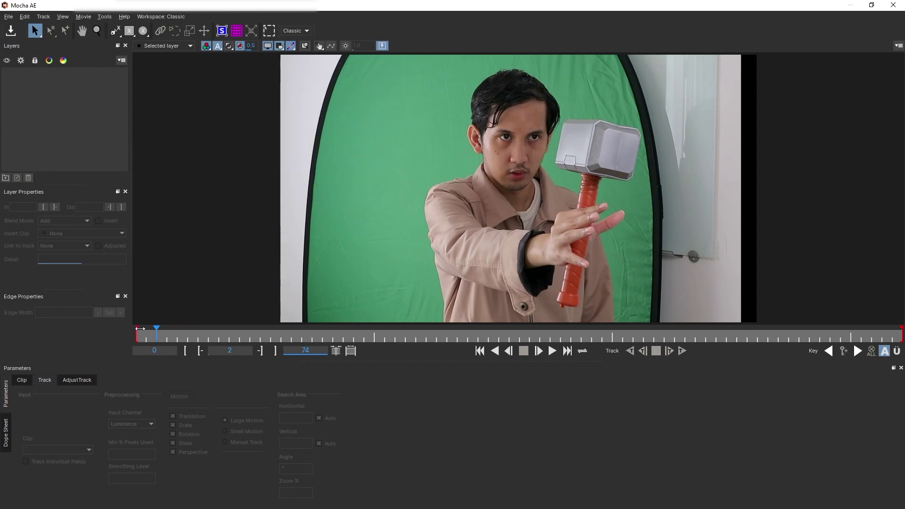
{"action": "left_click", "coordinate": [156, 336]}
{"action": "left_click_drag", "start_coordinate": [156, 336], "coordinate": [178, 334]}
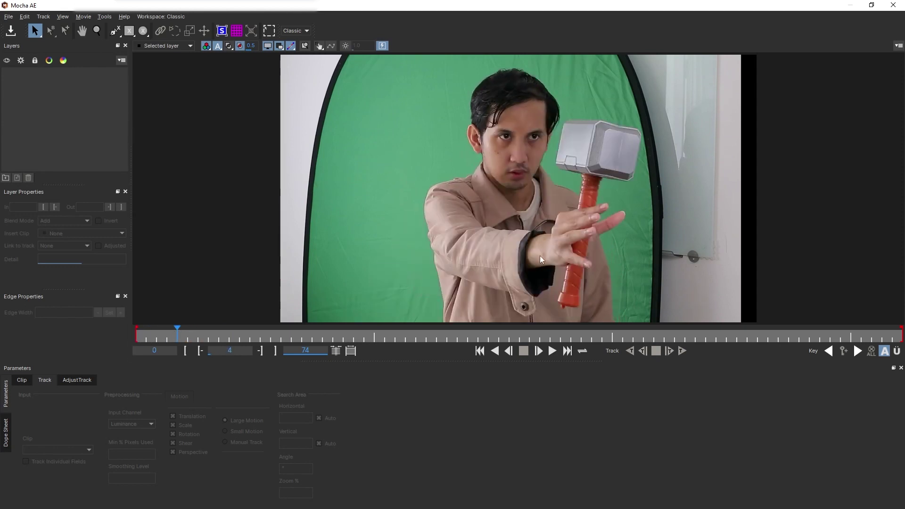
{"action": "scroll", "coordinate": [540, 260], "scroll_direction": "up", "scroll_amount": 1}
{"action": "left_click", "coordinate": [115, 31]}
{"action": "scroll", "coordinate": [486, 165], "scroll_direction": "up", "scroll_amount": 4}
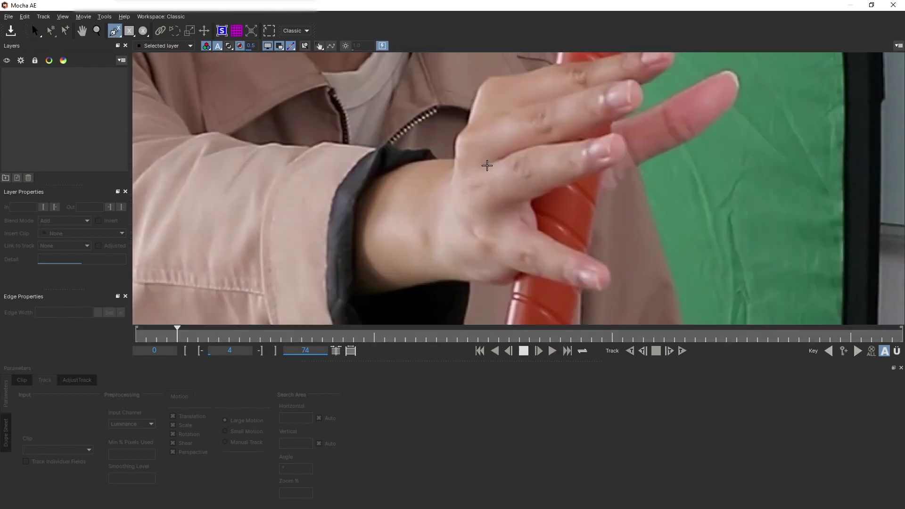
{"action": "left_click", "coordinate": [486, 164]}
{"action": "left_click", "coordinate": [517, 162]}
{"action": "left_click", "coordinate": [534, 194]}
{"action": "left_click", "coordinate": [500, 208]}
{"action": "left_click", "coordinate": [464, 199]}
{"action": "right_click", "coordinate": [587, 236]}
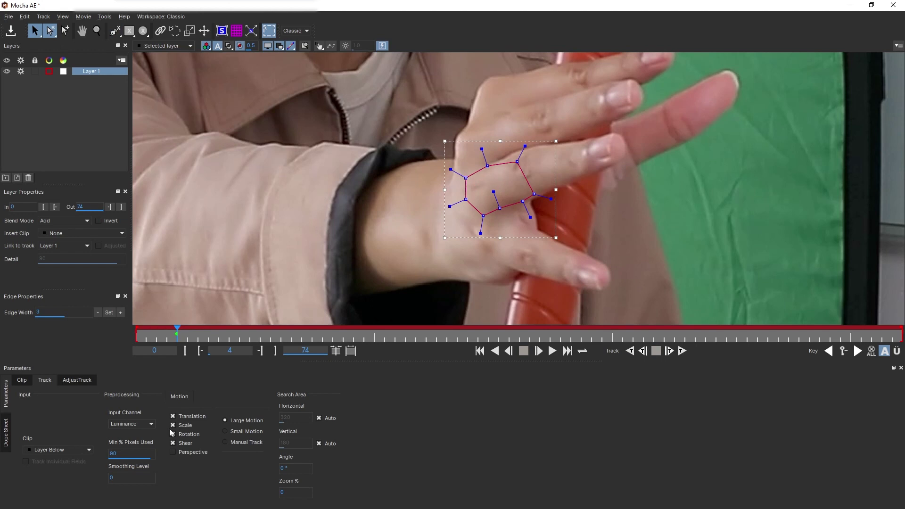
Step: Limit motion to translation, track backward to frame 0, and rename the layer Tracker
{"action": "left_click", "coordinate": [180, 436]}
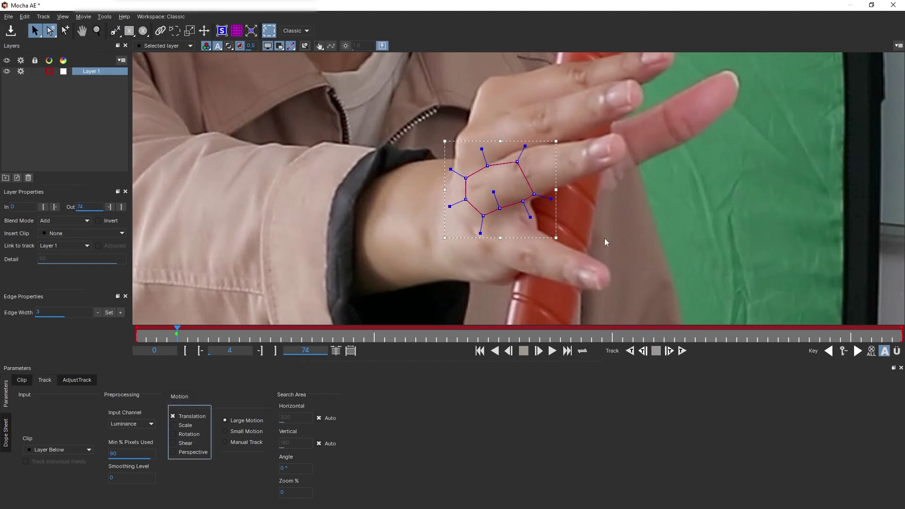
{"action": "left_click_drag", "start_coordinate": [403, 272], "coordinate": [425, 288]}
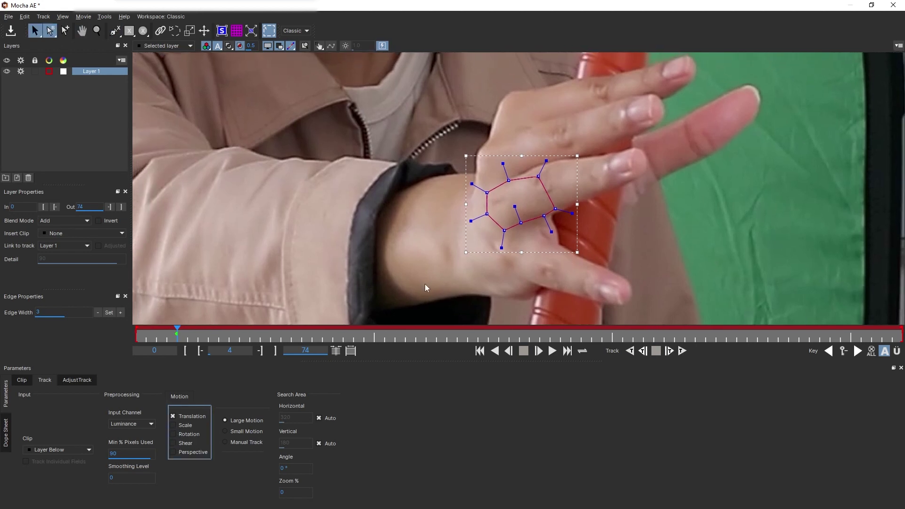
{"action": "left_click", "coordinate": [628, 352]}
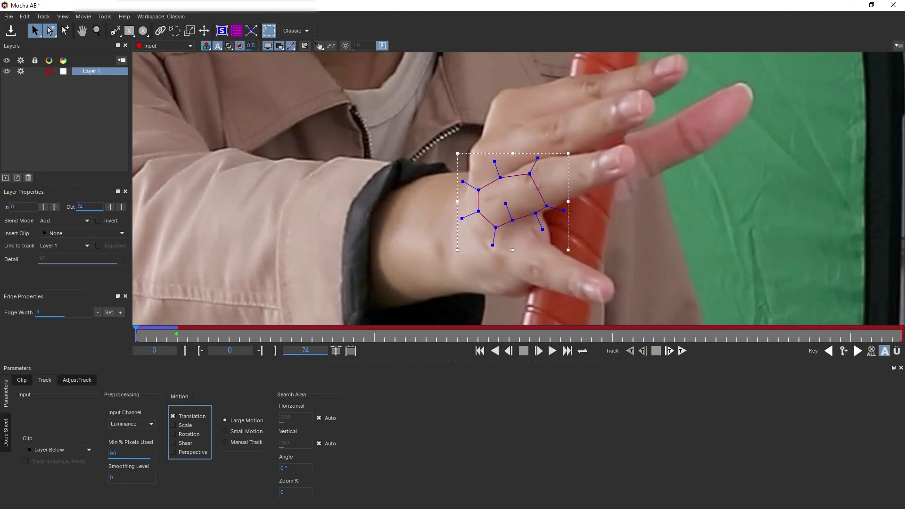
{"action": "double_click", "coordinate": [91, 71]}
{"action": "type", "text": "Tracker"}
{"action": "left_click", "coordinate": [86, 108]}
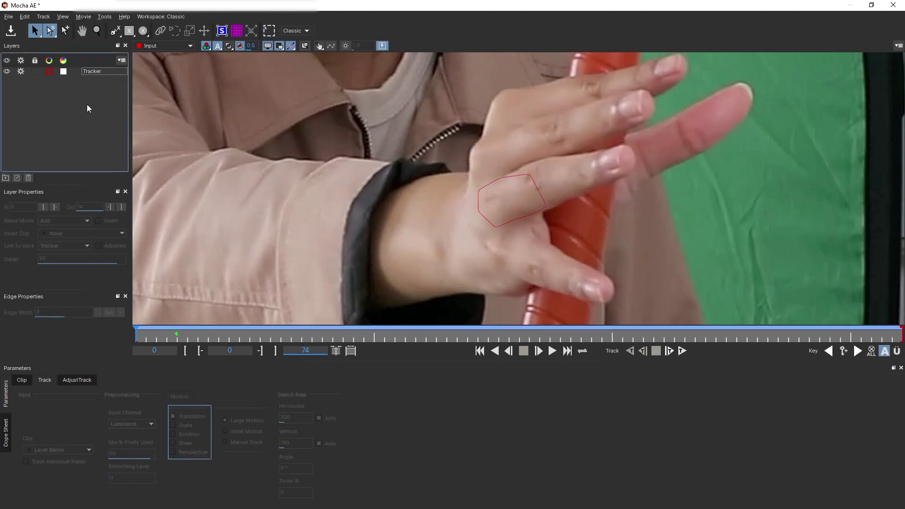
Step: Select the Tracker layer and switch off its processing in the Layers panel
{"action": "left_click", "coordinate": [14, 74]}
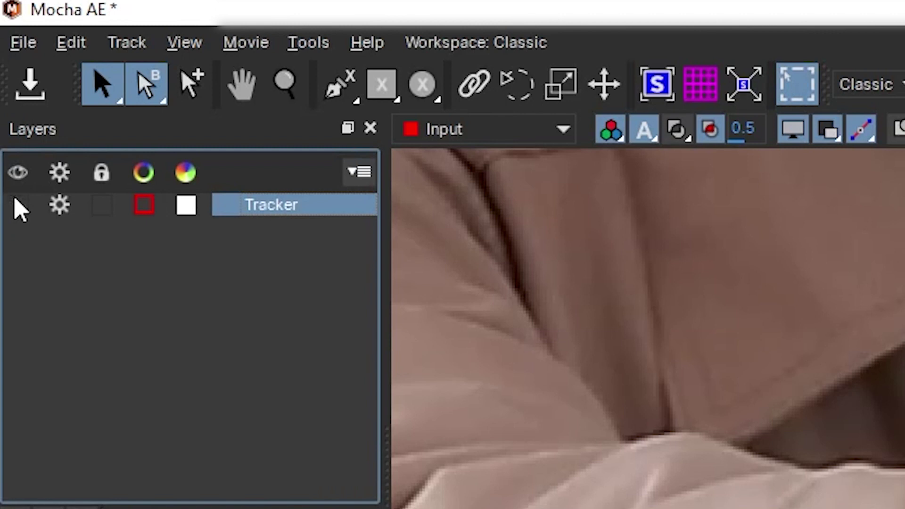
{"action": "left_click", "coordinate": [60, 206]}
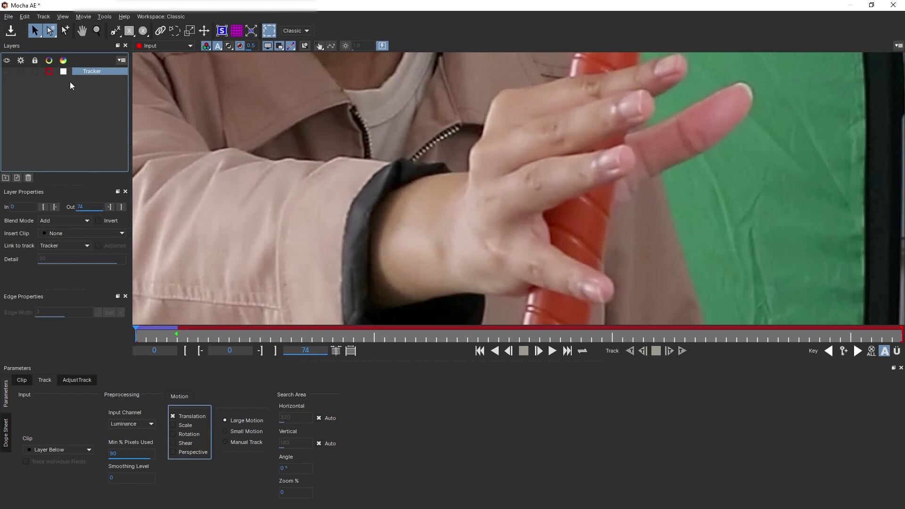
{"action": "scroll", "coordinate": [529, 160], "scroll_direction": "down", "scroll_amount": 2}
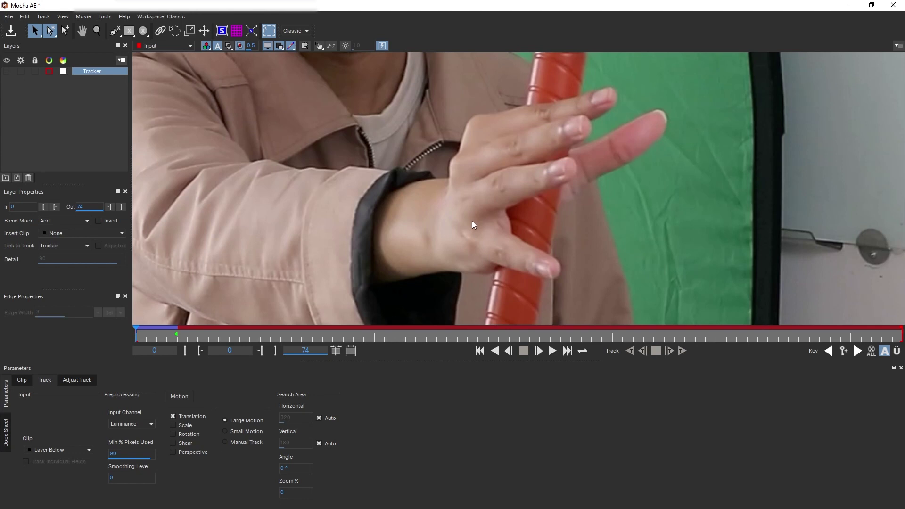
Step: At frame 4, draw a spline around the palm and track it backward to frame 0
{"action": "left_click", "coordinate": [178, 333]}
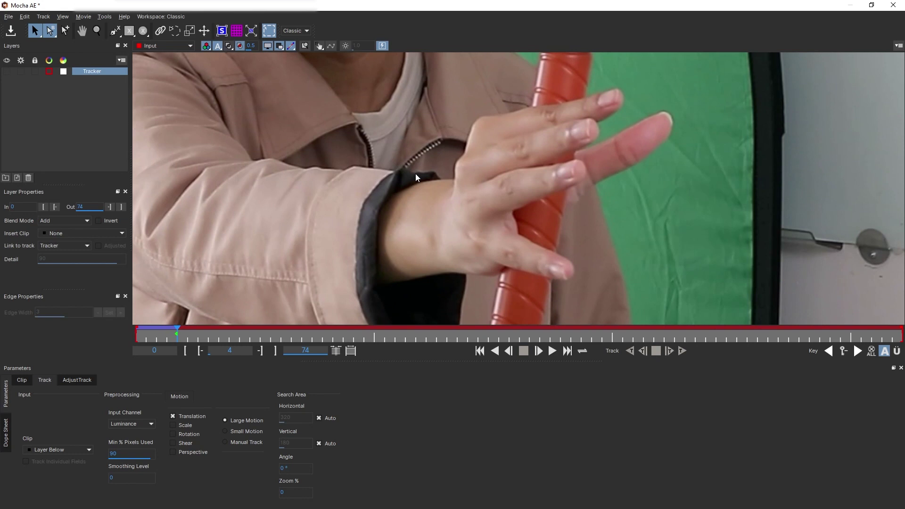
{"action": "left_click", "coordinate": [505, 273]}
{"action": "left_click", "coordinate": [529, 218]}
{"action": "scroll", "coordinate": [551, 152], "scroll_direction": "up", "scroll_amount": 5}
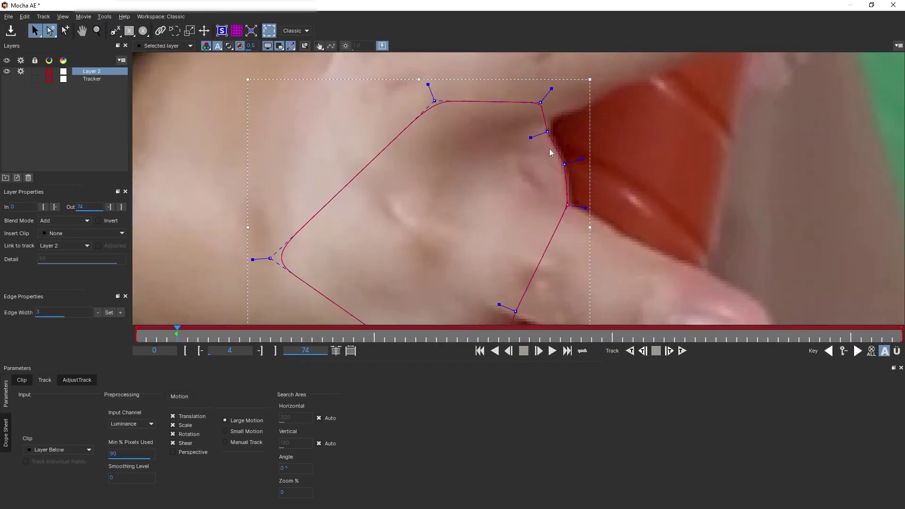
{"action": "scroll", "coordinate": [723, 249], "scroll_direction": "down", "scroll_amount": 3}
{"action": "left_click", "coordinate": [629, 350]}
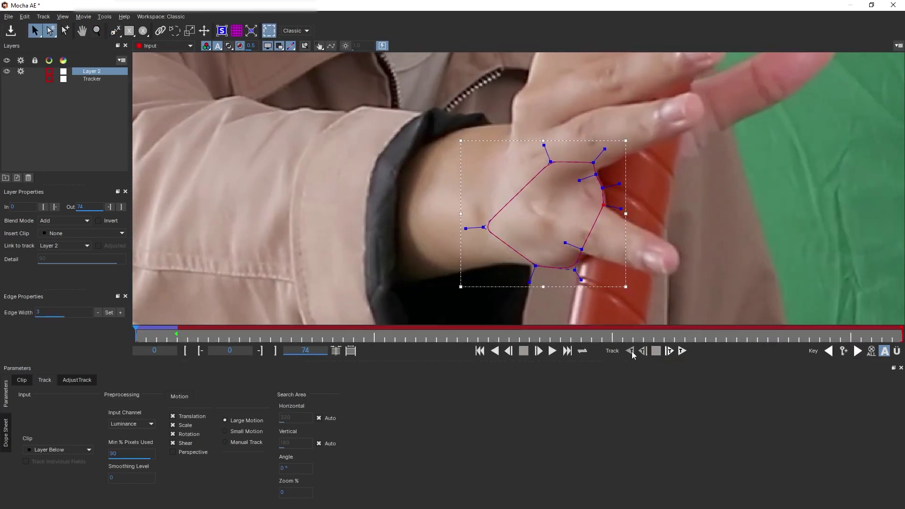
{"action": "scroll", "coordinate": [599, 208], "scroll_direction": "up", "scroll_amount": 2}
Step: Push the palm shape's right-edge points outward and name the layer Palm
{"action": "left_click_drag", "start_coordinate": [518, 106], "coordinate": [523, 105]}
{"action": "left_click_drag", "start_coordinate": [522, 126], "coordinate": [526, 127]}
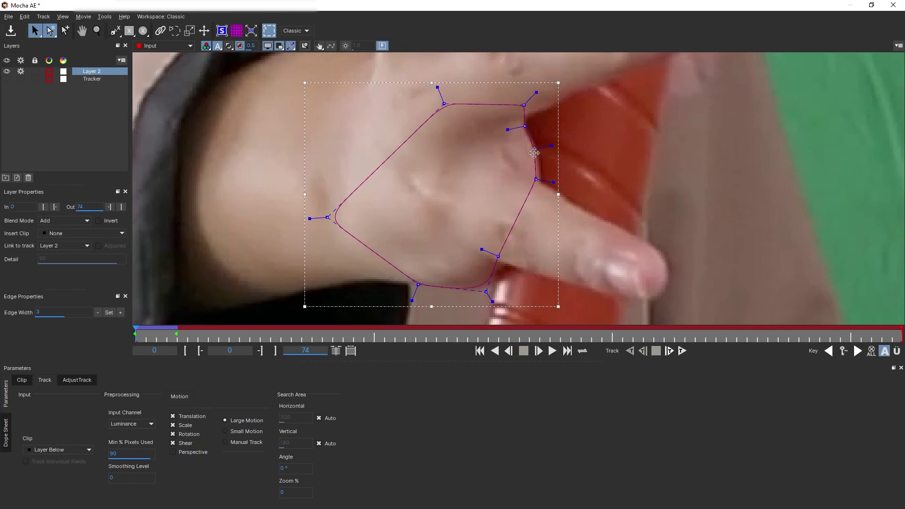
{"action": "left_click_drag", "start_coordinate": [536, 180], "coordinate": [539, 183]}
{"action": "left_click_drag", "start_coordinate": [498, 257], "coordinate": [499, 255]}
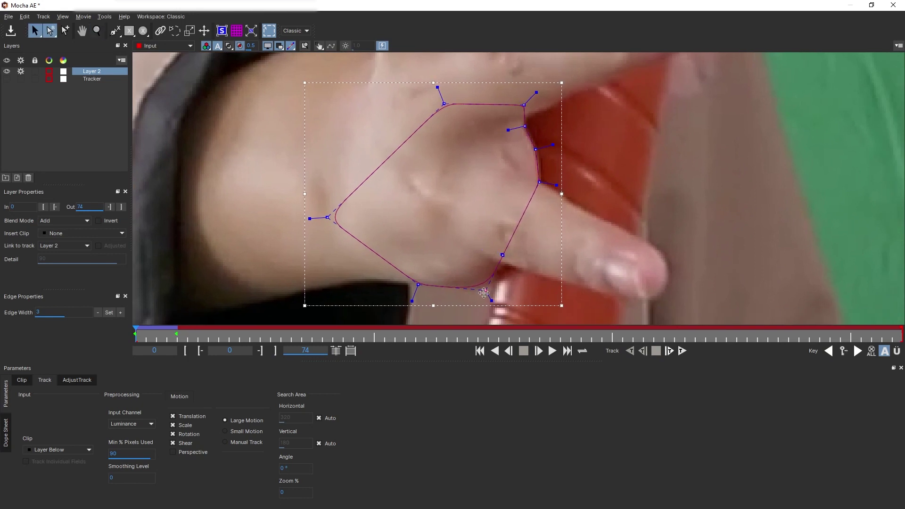
{"action": "left_click_drag", "start_coordinate": [562, 89], "coordinate": [514, 154]}
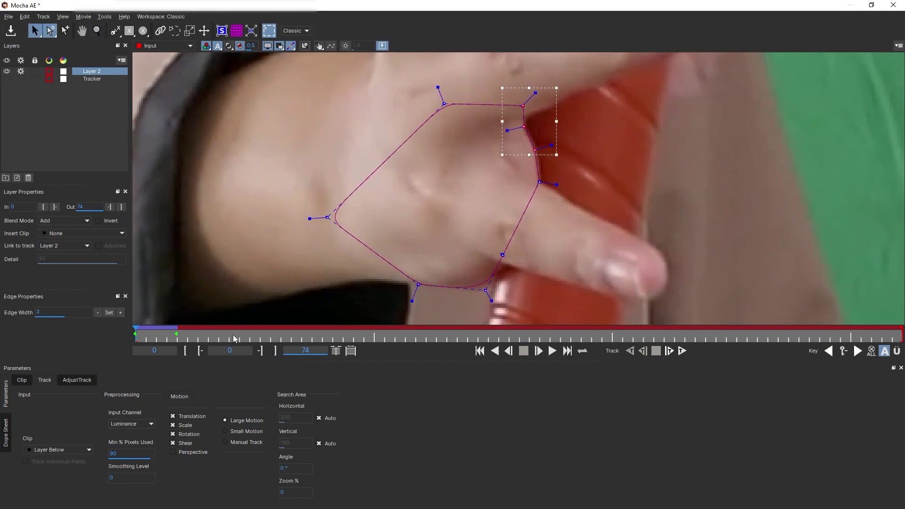
{"action": "scroll", "coordinate": [628, 186], "scroll_direction": "down", "scroll_amount": 1}
{"action": "key", "text": "x"}
{"action": "left_click_drag", "start_coordinate": [628, 186], "coordinate": [606, 199]}
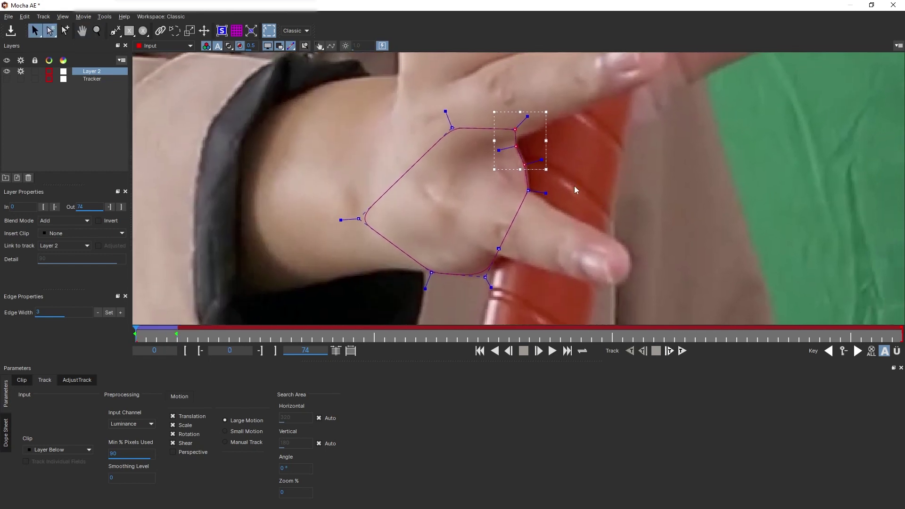
{"action": "double_click", "coordinate": [93, 71]}
{"action": "type", "text": "Palm"}
{"action": "key", "text": "Return"}
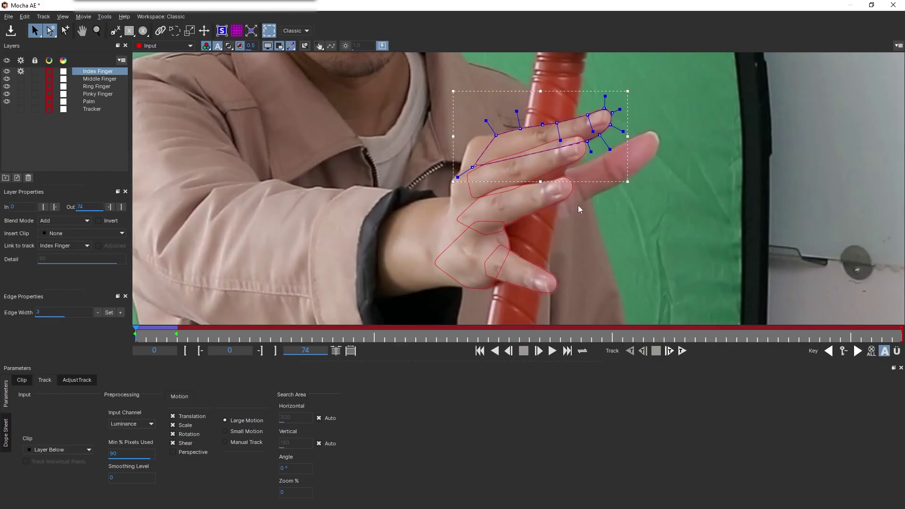
Step: Close Mocha saving the track, then duplicate Plate Precomp and move the copy to the top
{"action": "left_click", "coordinate": [893, 5]}
{"action": "left_click", "coordinate": [587, 281]}
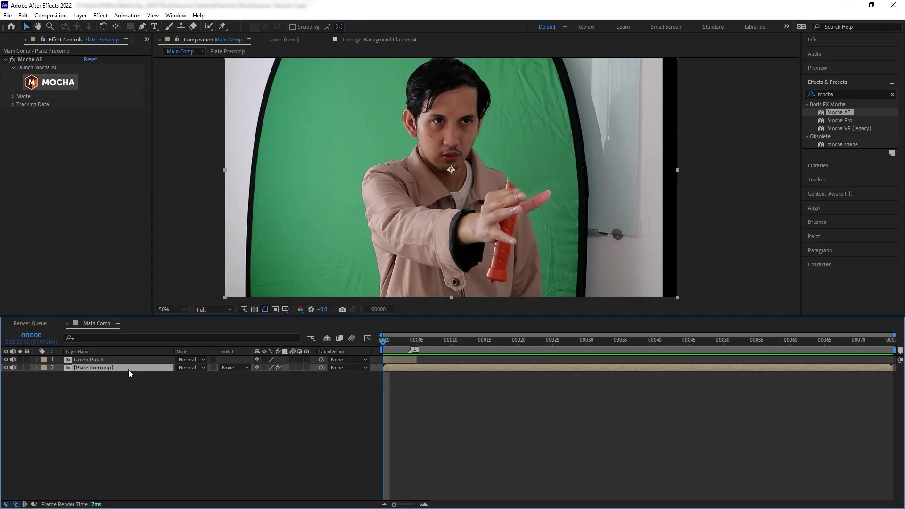
{"action": "key", "text": "ctrl+d"}
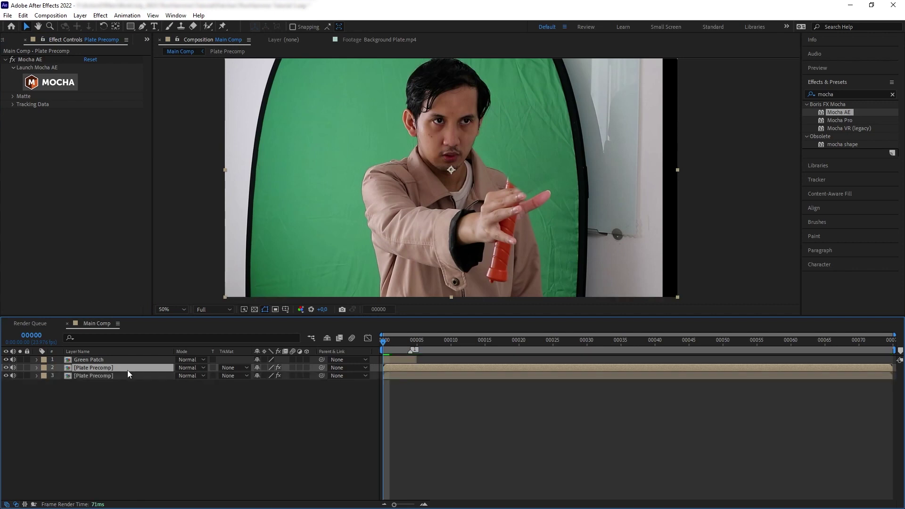
{"action": "left_click_drag", "start_coordinate": [127, 370], "coordinate": [106, 358]}
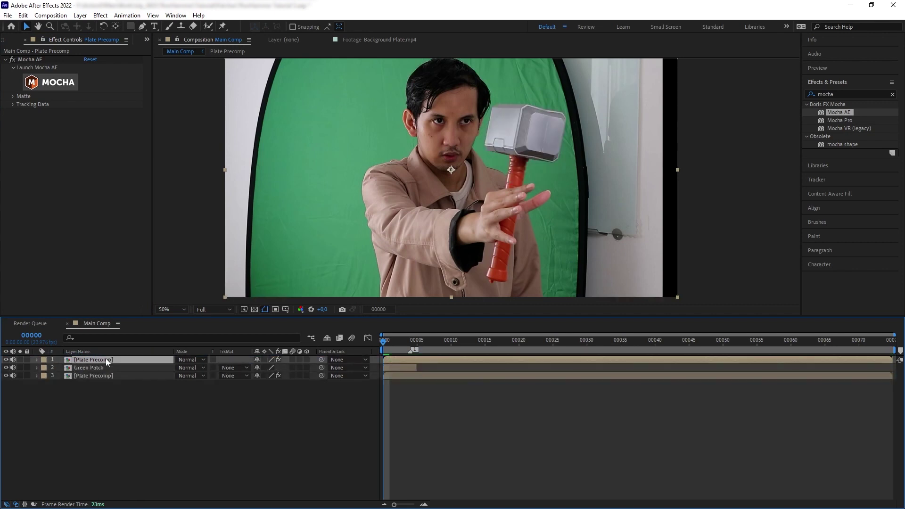
Step: Rename the top copy Hand Mask and expand the Mocha matte settings
{"action": "right_click", "coordinate": [105, 358]}
{"action": "left_click", "coordinate": [133, 331]}
{"action": "type", "text": "Hand Mask"}
{"action": "key", "text": "Return"}
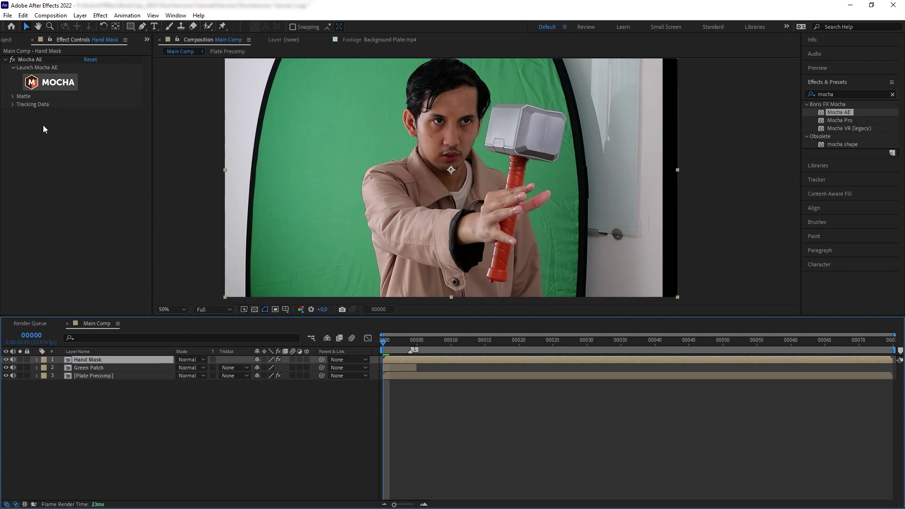
{"action": "left_click", "coordinate": [11, 96]}
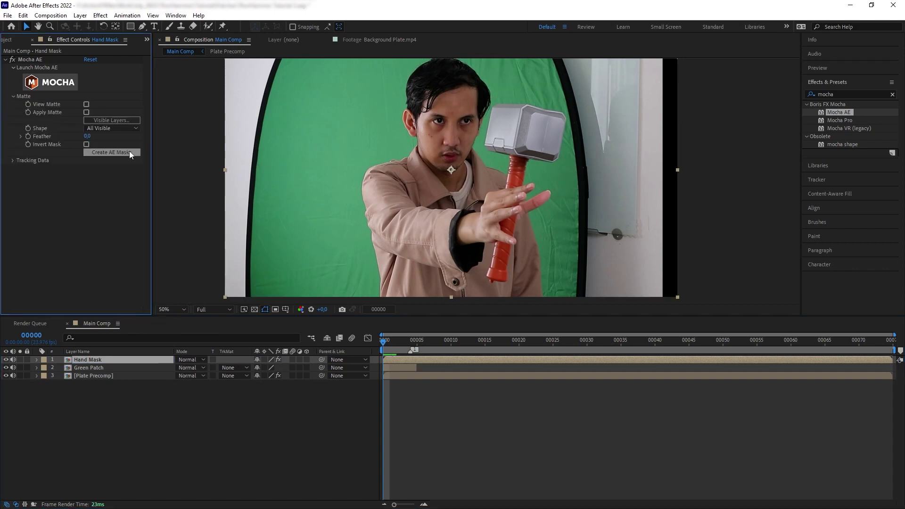
Step: Create AE masks from the Mocha hand shapes on Hand Mask and check them solo
{"action": "left_click", "coordinate": [130, 151]}
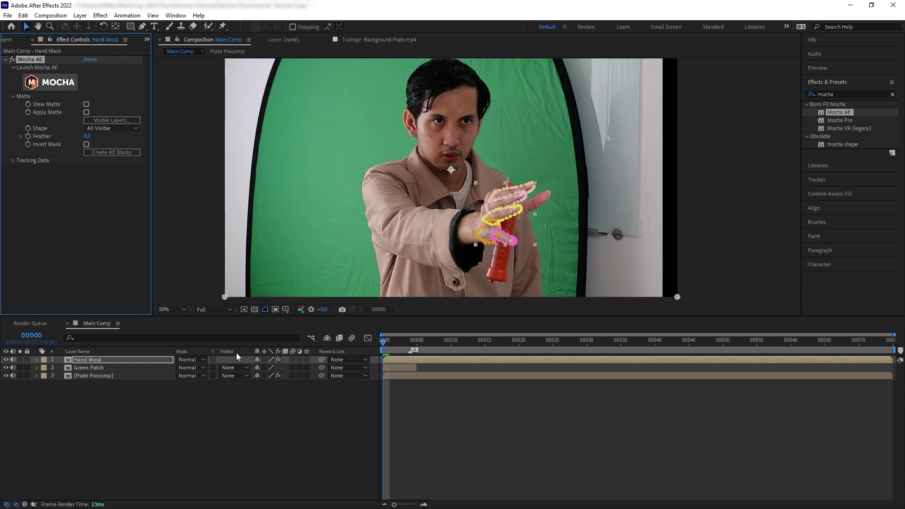
{"action": "left_click", "coordinate": [20, 359]}
{"action": "left_click", "coordinate": [19, 360]}
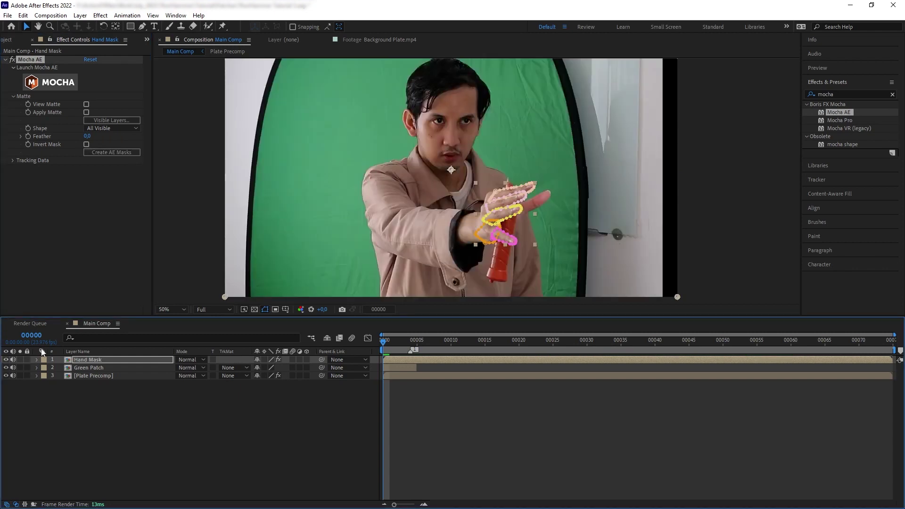
{"action": "scroll", "coordinate": [466, 221], "scroll_direction": "up", "scroll_amount": 2}
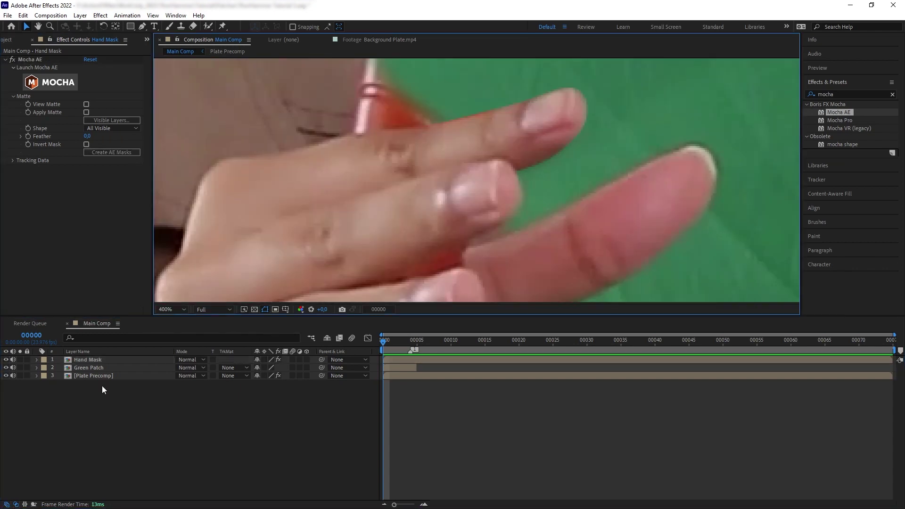
Step: Set Mask Feather to 2 on the palm and finger masks
{"action": "key", "text": "m"}
{"action": "key", "text": "m"}
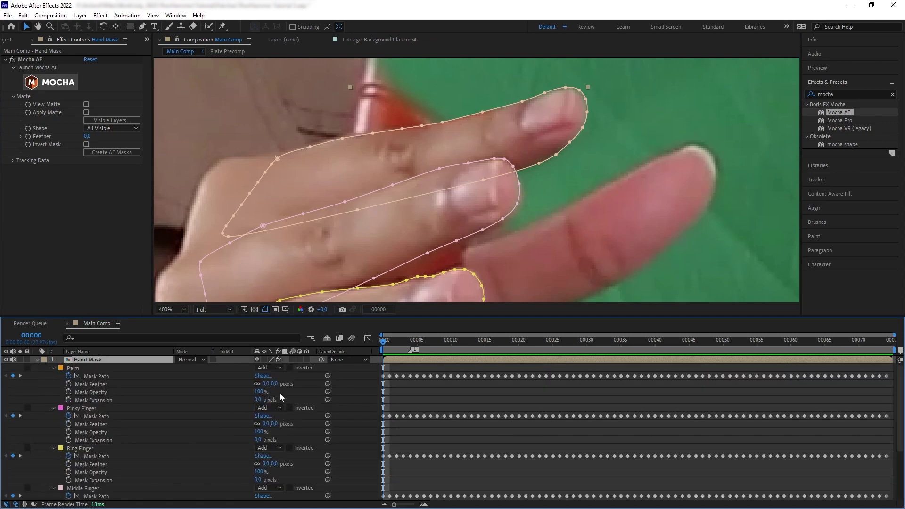
{"action": "scroll", "coordinate": [207, 411], "scroll_direction": "down", "scroll_amount": 3}
{"action": "left_click", "coordinate": [278, 472]}
{"action": "type", "text": "2"}
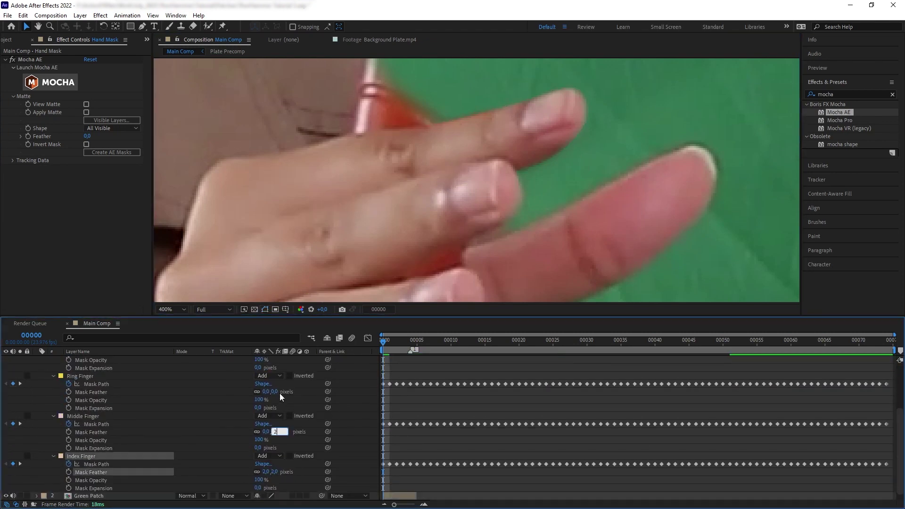
{"action": "left_click", "coordinate": [279, 394]}
{"action": "type", "text": "2"}
{"action": "scroll", "coordinate": [315, 397], "scroll_direction": "up", "scroll_amount": 3}
{"action": "left_click", "coordinate": [276, 384]}
{"action": "type", "text": "2"}
{"action": "key", "text": "Return"}
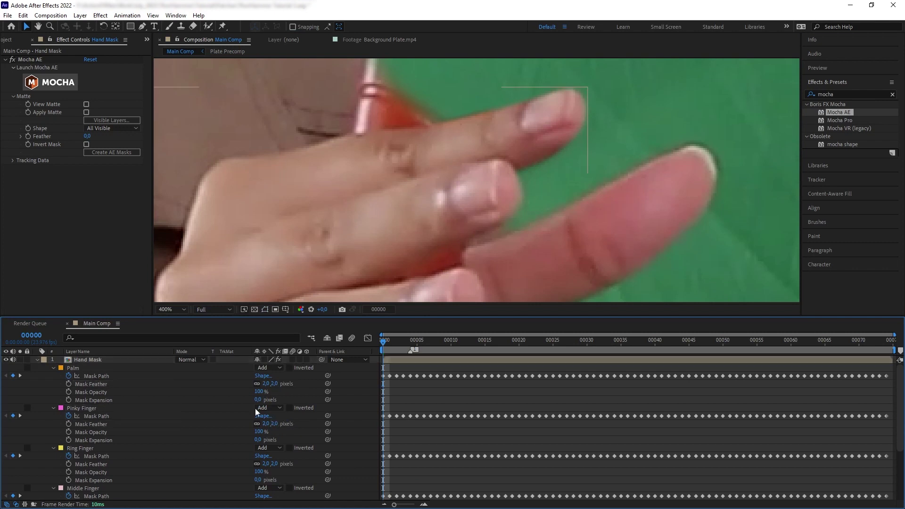
{"action": "key", "text": "m"}
Step: Scrub around frame 4 to check the new masks on Hand Mask
{"action": "key", "text": "slash"}
{"action": "left_click", "coordinate": [415, 346]}
{"action": "left_click_drag", "start_coordinate": [414, 345], "coordinate": [410, 341]}
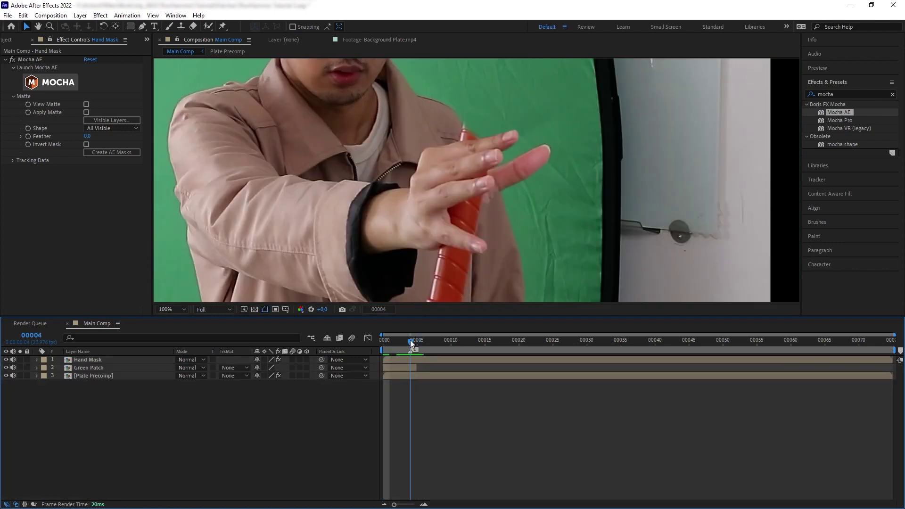
{"action": "left_click", "coordinate": [417, 359]}
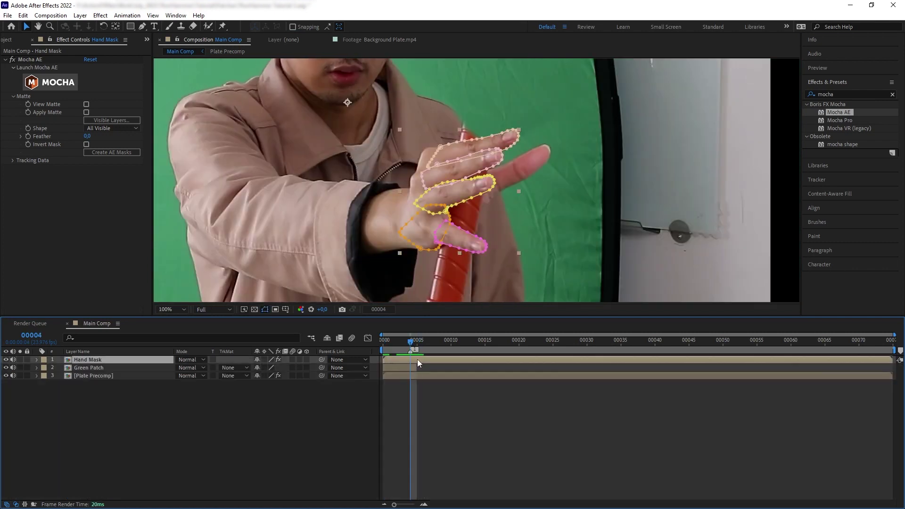
{"action": "left_click", "coordinate": [388, 341]}
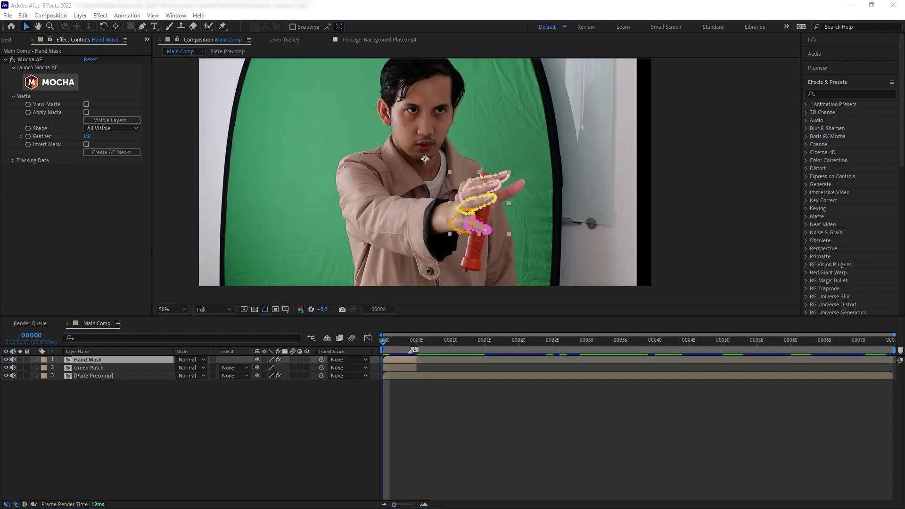
Step: Add a new null object layer and name it Hand Track
{"action": "left_click", "coordinate": [80, 16]}
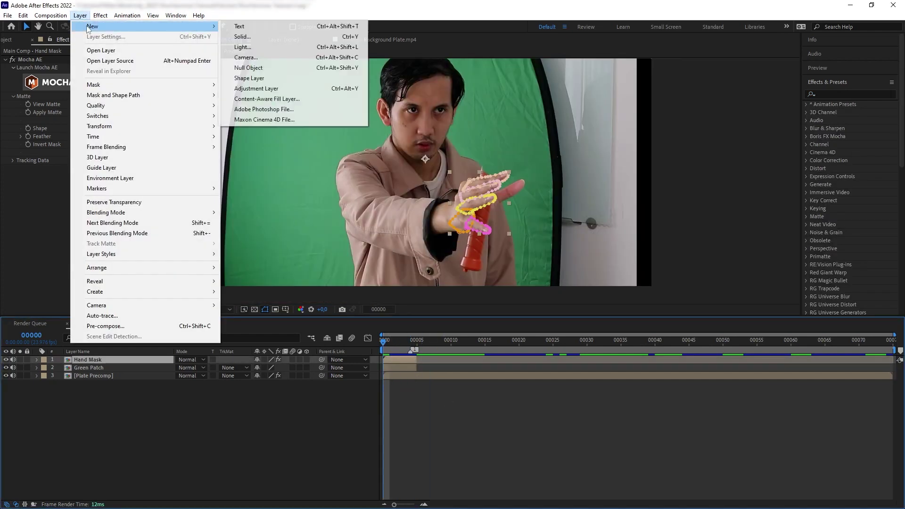
{"action": "left_click", "coordinate": [254, 67]}
{"action": "type", "text": "Hand Track"}
{"action": "key", "text": "Return"}
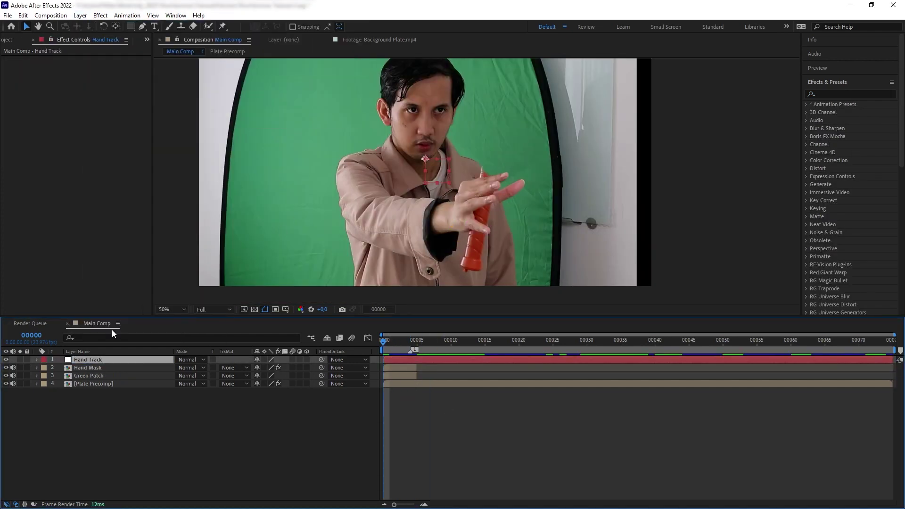
Step: On Plate Precomp, create Mocha track data from the Tracker layer
{"action": "left_click", "coordinate": [104, 384]}
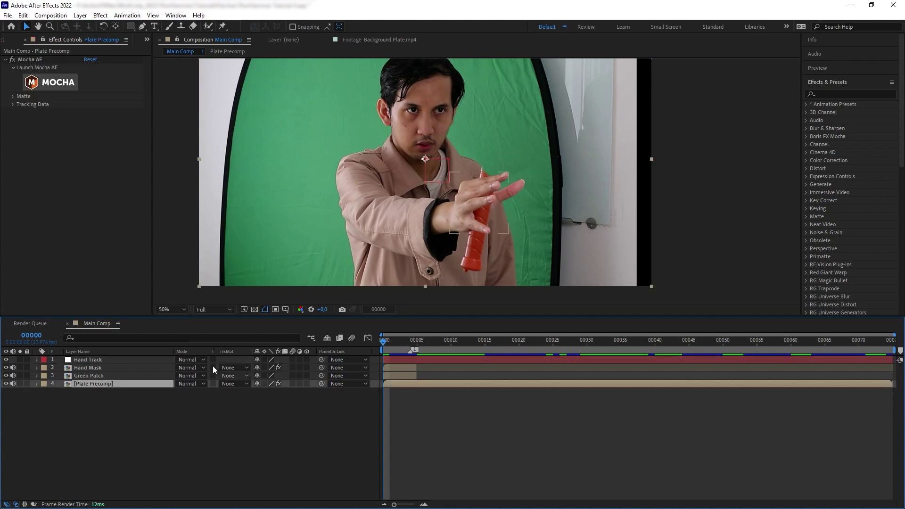
{"action": "left_click", "coordinate": [11, 104]}
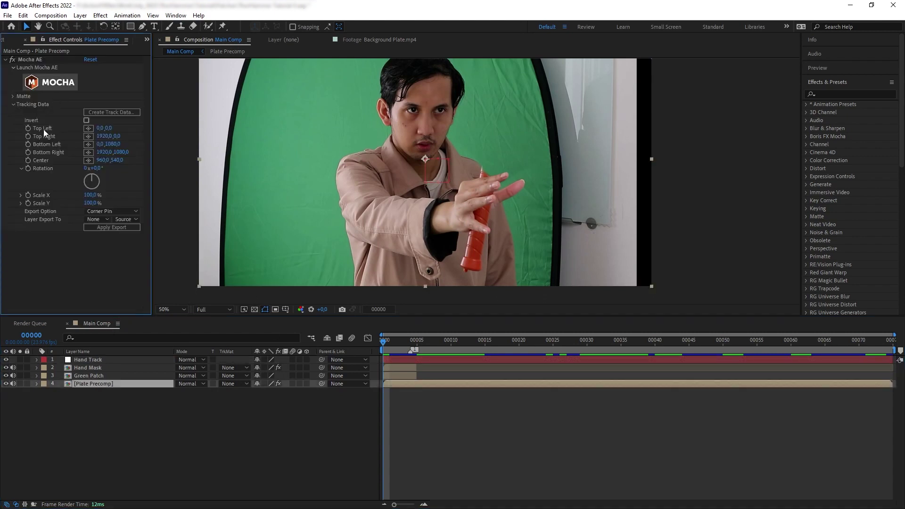
{"action": "left_click", "coordinate": [113, 112]}
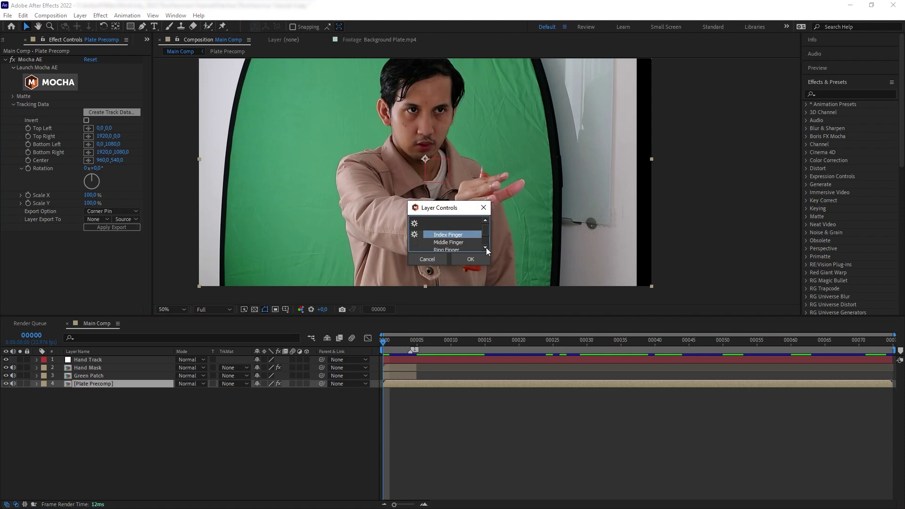
{"action": "left_click_drag", "start_coordinate": [469, 267], "coordinate": [469, 320]}
{"action": "left_click", "coordinate": [448, 274]}
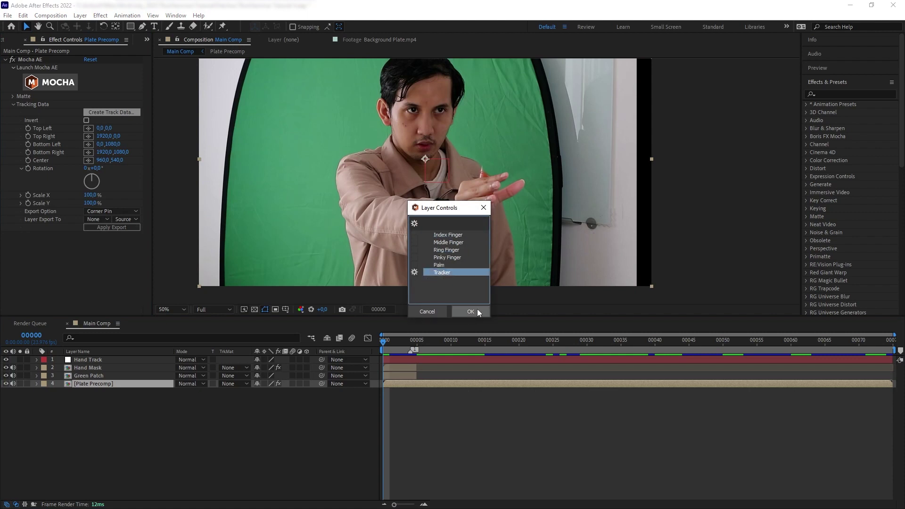
{"action": "left_click", "coordinate": [471, 312]}
Step: Export the track as Transform data to the Hand Track null and preview it
{"action": "left_click", "coordinate": [112, 211]}
{"action": "left_click", "coordinate": [95, 244]}
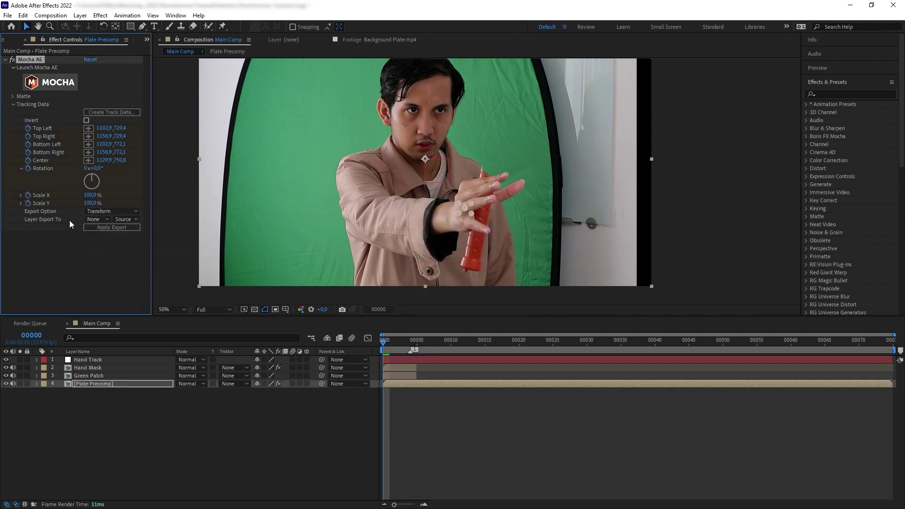
{"action": "left_click", "coordinate": [98, 216]}
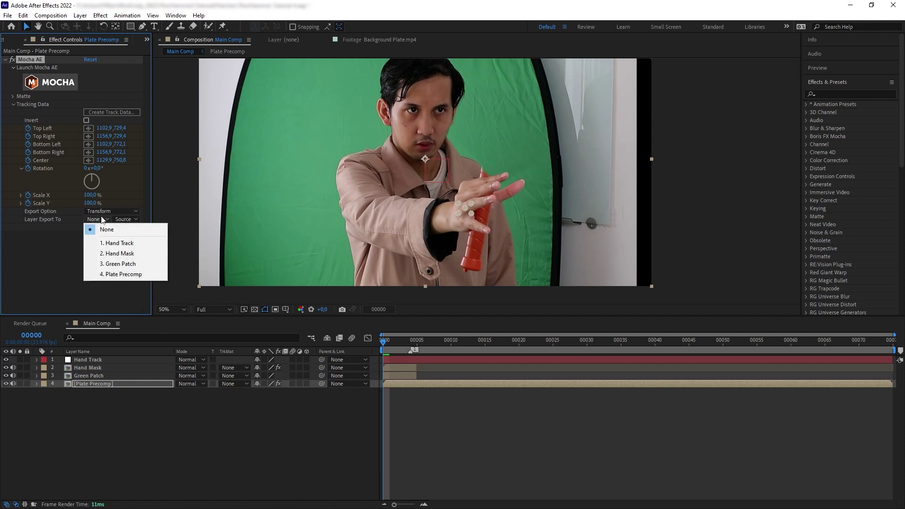
{"action": "left_click", "coordinate": [113, 242]}
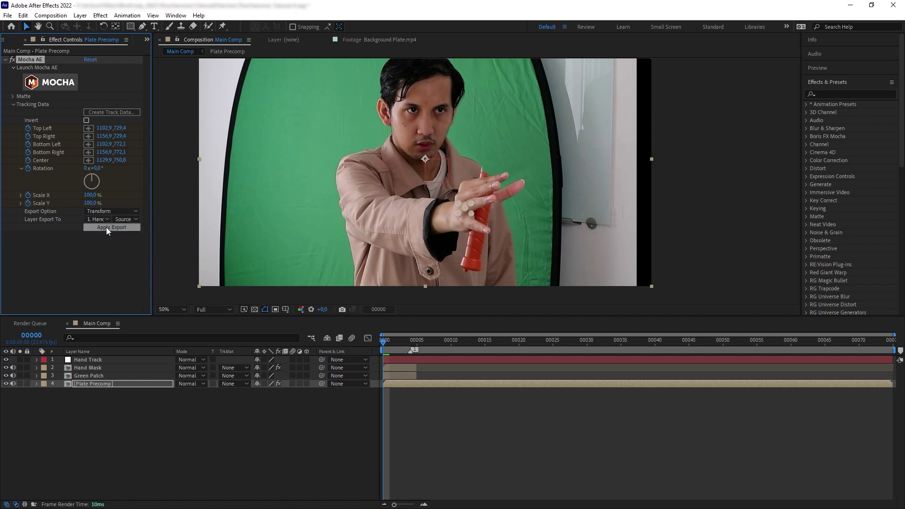
{"action": "mouse_move", "coordinate": [377, 346]}
{"action": "left_mouse_down"}
{"action": "mouse_move", "coordinate": [415, 345]}
{"action": "mouse_move", "coordinate": [383, 346]}
{"action": "left_mouse_up"}
{"action": "scroll", "coordinate": [475, 222], "scroll_direction": "up", "scroll_amount": 3}
{"action": "scroll", "coordinate": [460, 265], "scroll_direction": "up", "scroll_amount": 2}
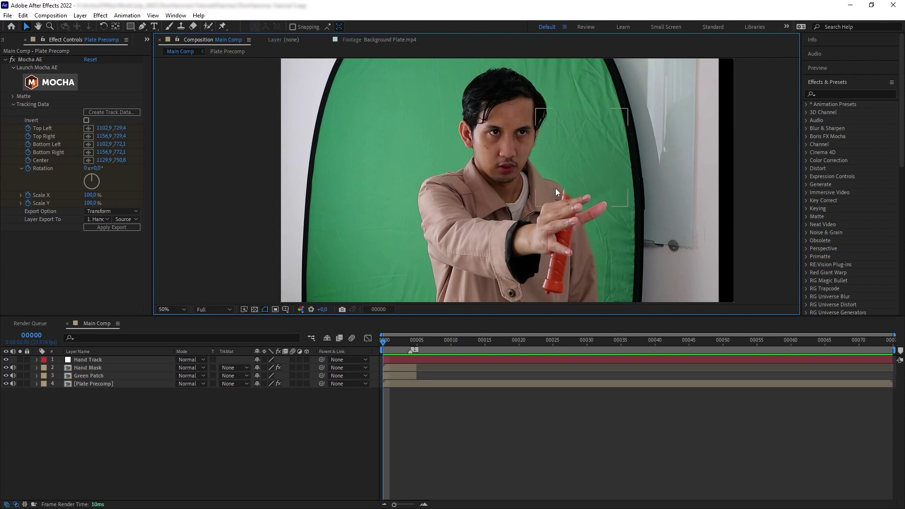
{"action": "left_click", "coordinate": [390, 343]}
Step: Solo the Plate Precomp layer at the first frame of Main Comp
{"action": "key", "text": "Home"}
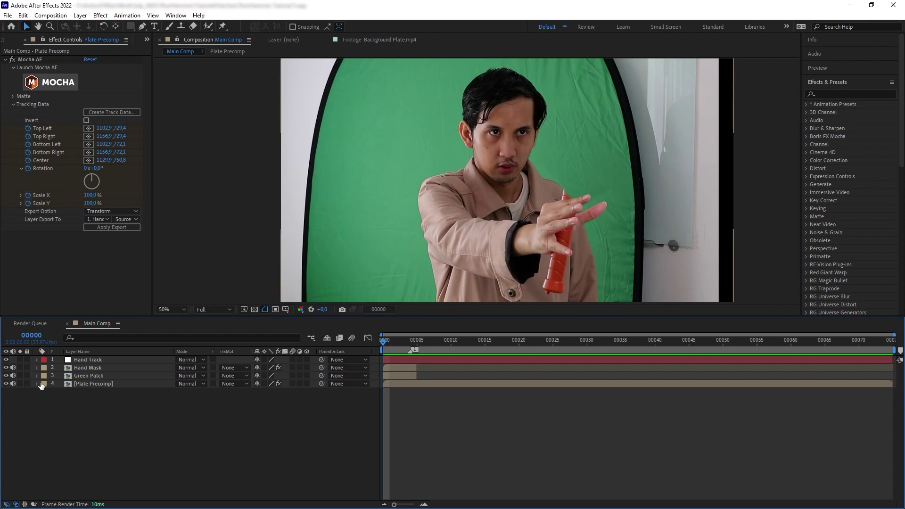
{"action": "left_click", "coordinate": [79, 385]}
{"action": "left_click", "coordinate": [20, 384]}
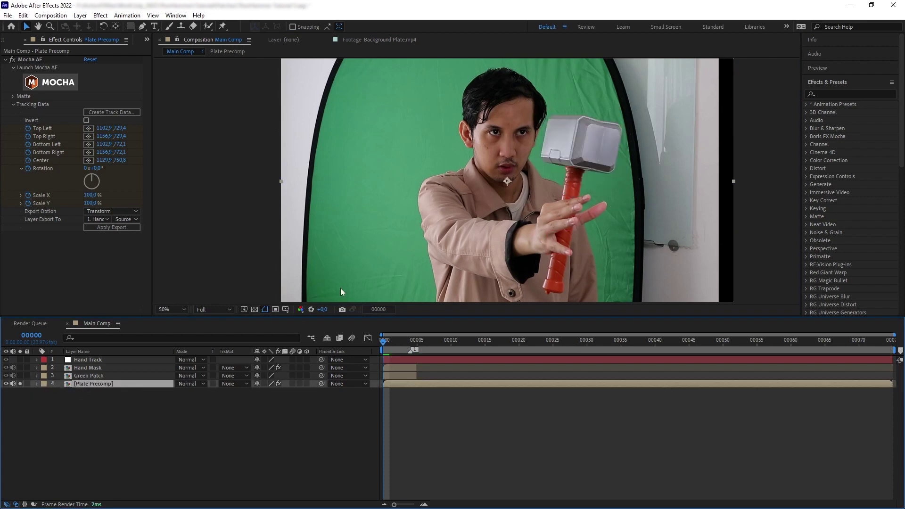
Step: Render that frame as the JPEG Sequence still 'Plate Still Frame'
{"action": "left_click", "coordinate": [50, 14]}
{"action": "mouse_move", "coordinate": [66, 129]}
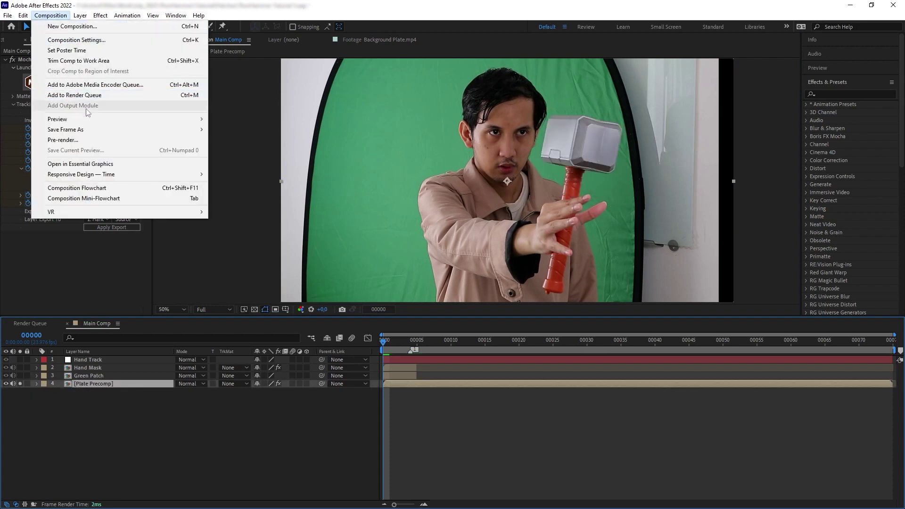
{"action": "left_click", "coordinate": [237, 129]}
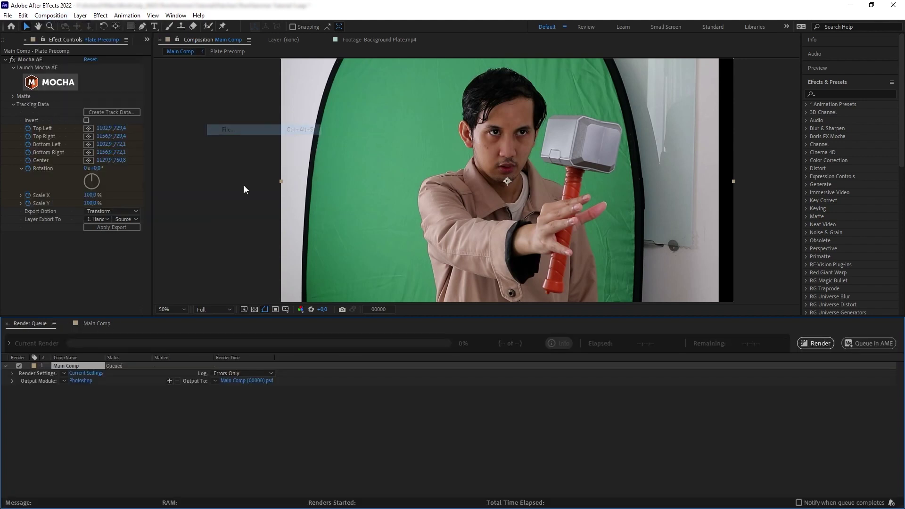
{"action": "left_click", "coordinate": [81, 381]}
{"action": "left_click", "coordinate": [449, 142]}
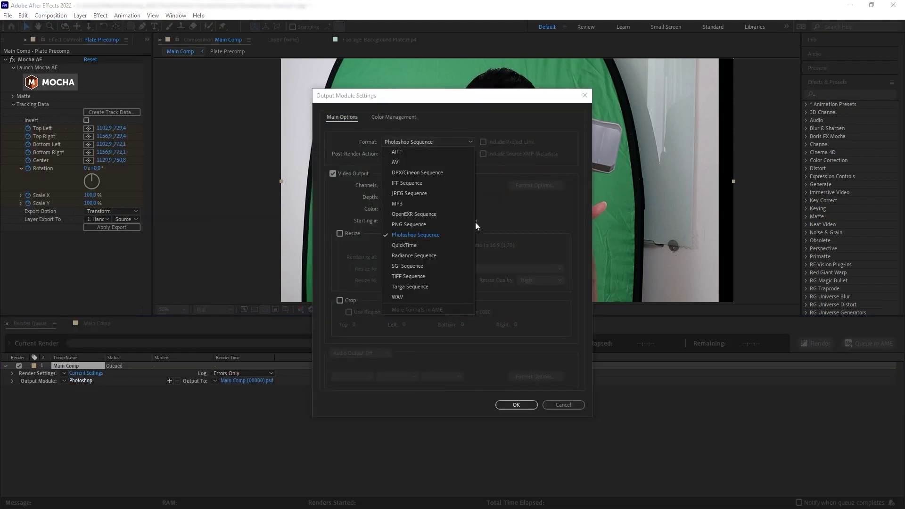
{"action": "left_click", "coordinate": [445, 193]}
{"action": "left_click", "coordinate": [517, 404]}
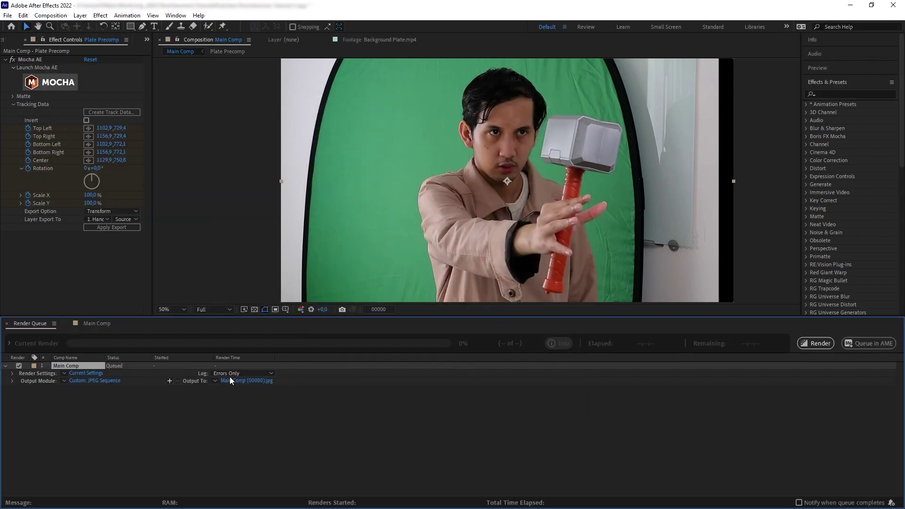
{"action": "left_click", "coordinate": [815, 343]}
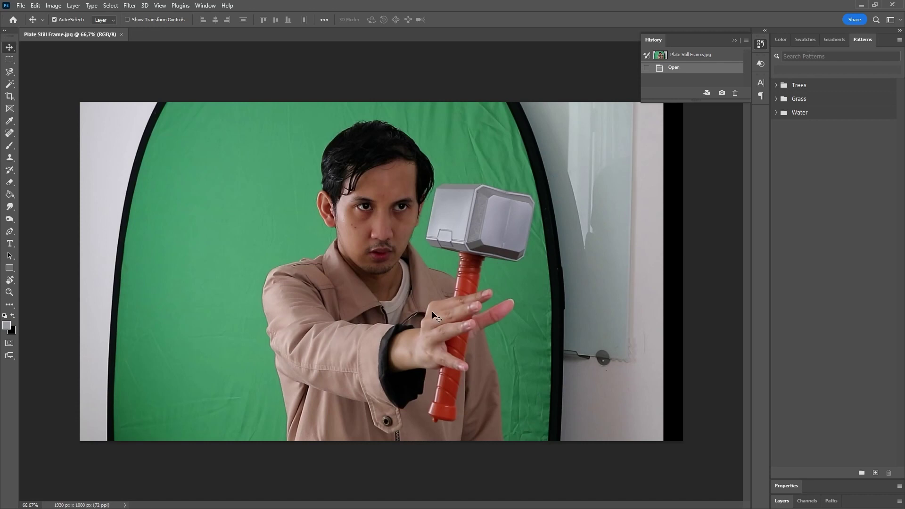
Step: Zoom into the hand and clone skin over the handle between the fingers
{"action": "key", "text": "z"}
{"action": "left_click", "coordinate": [467, 350]}
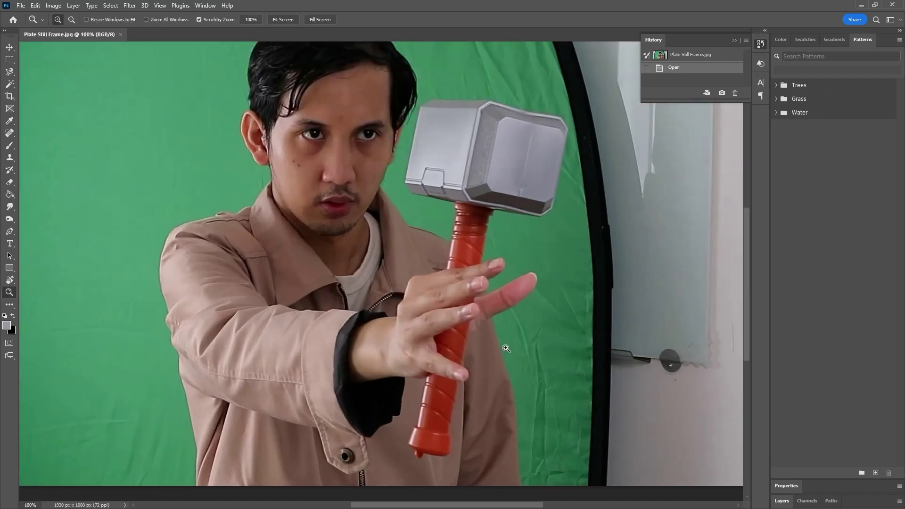
{"action": "left_click", "coordinate": [506, 349]}
{"action": "scroll", "coordinate": [398, 355], "scroll_direction": "up", "scroll_amount": 1}
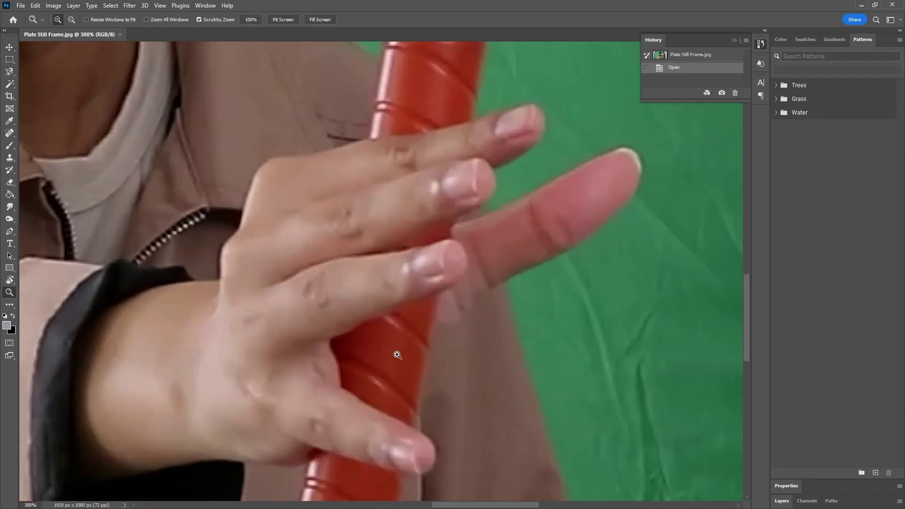
{"action": "left_click", "coordinate": [782, 501]}
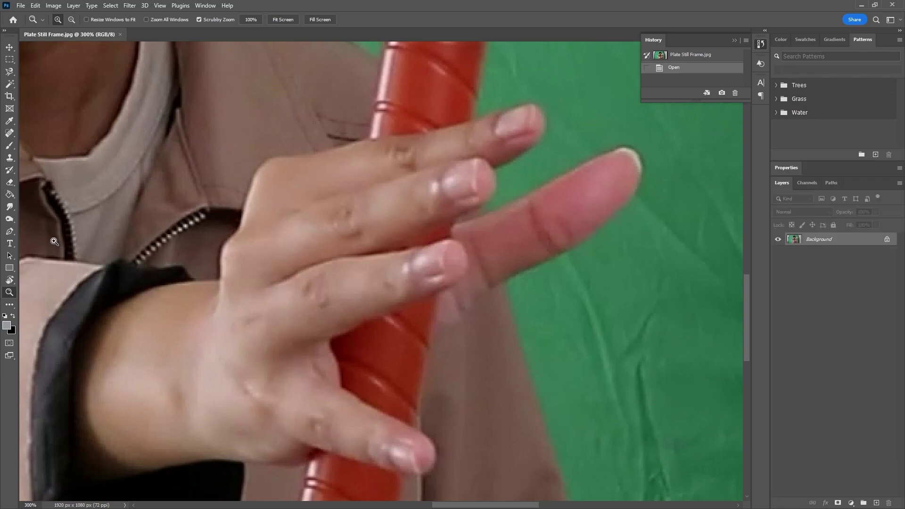
{"action": "key", "text": "s"}
{"action": "left_click_drag", "start_coordinate": [445, 283], "coordinate": [453, 300]}
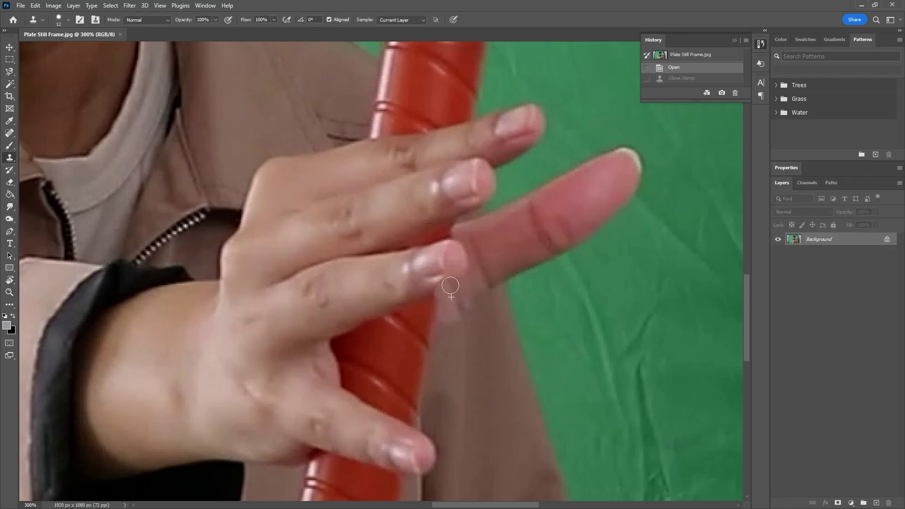
{"action": "mouse_move", "coordinate": [477, 262]}
{"action": "left_mouse_down"}
{"action": "mouse_move", "coordinate": [460, 273]}
{"action": "mouse_move", "coordinate": [452, 230]}
{"action": "mouse_move", "coordinate": [432, 247]}
{"action": "left_mouse_up"}
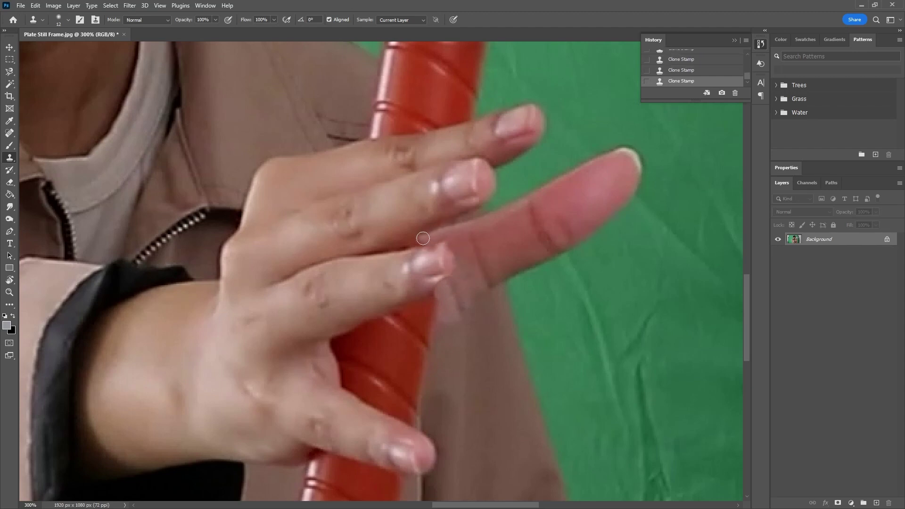
{"action": "left_click", "coordinate": [413, 242]}
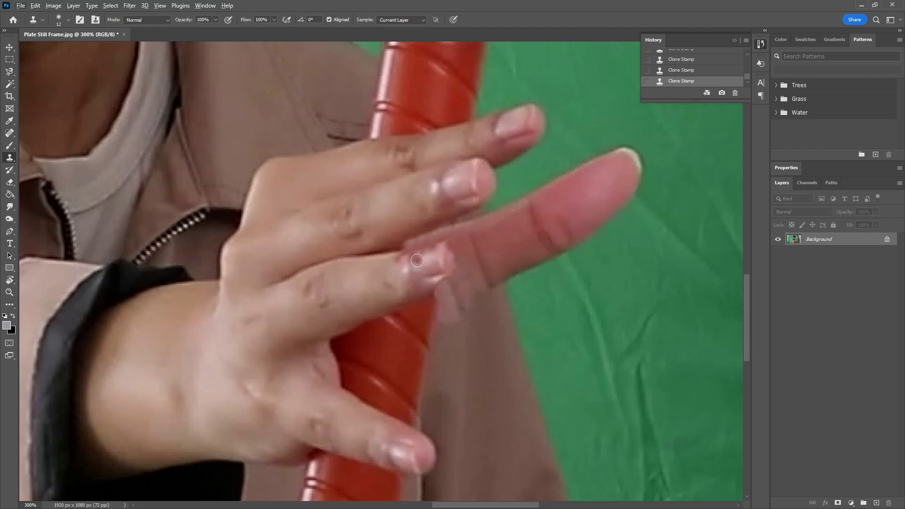
Step: Outline the outstretched finger with the Magnetic Lasso and bring up its context menu
{"action": "key", "text": "l"}
{"action": "scroll", "coordinate": [467, 332], "scroll_direction": "down", "scroll_amount": 2, "text": "alt"}
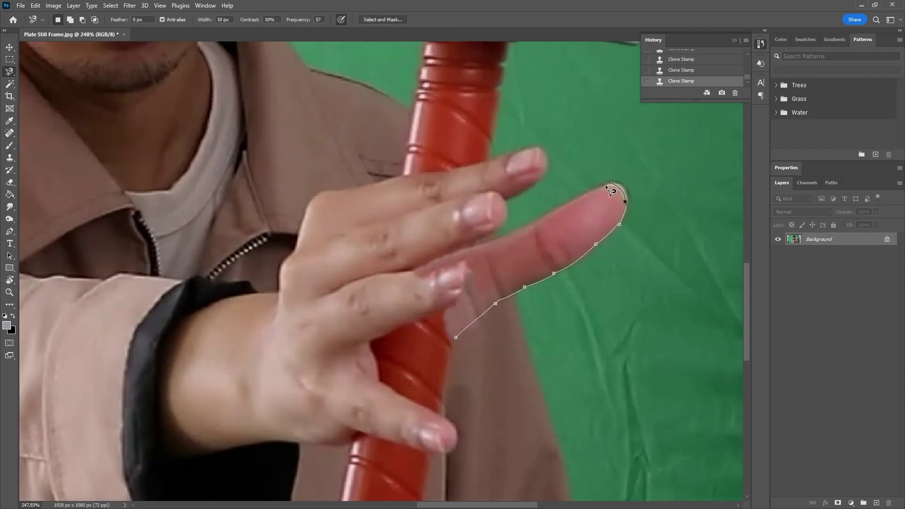
{"action": "double_click", "coordinate": [450, 337]}
{"action": "right_click", "coordinate": [514, 275]}
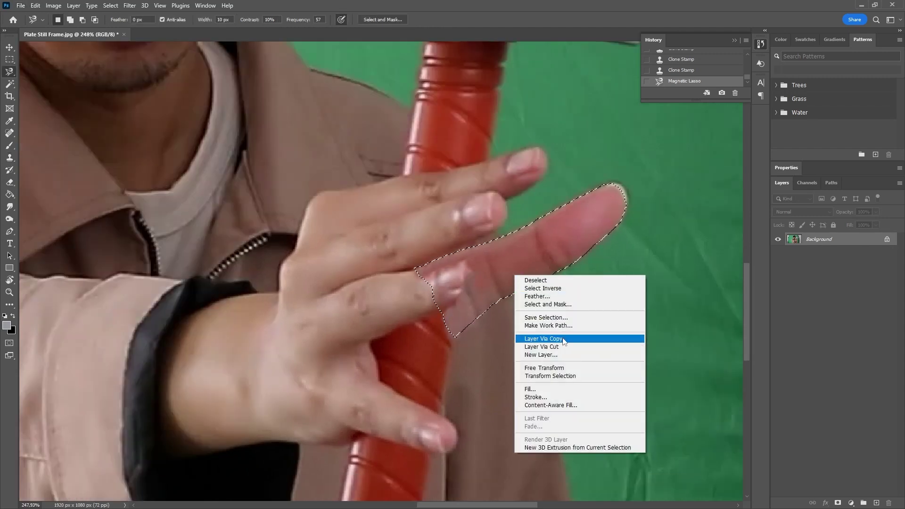
Step: Copy the finger to its own layer, then move, scale and rotate it over the handle
{"action": "left_click", "coordinate": [544, 339]}
{"action": "key", "text": "v"}
{"action": "left_click_drag", "start_coordinate": [475, 273], "coordinate": [467, 270]}
{"action": "key", "text": "ctrl+t"}
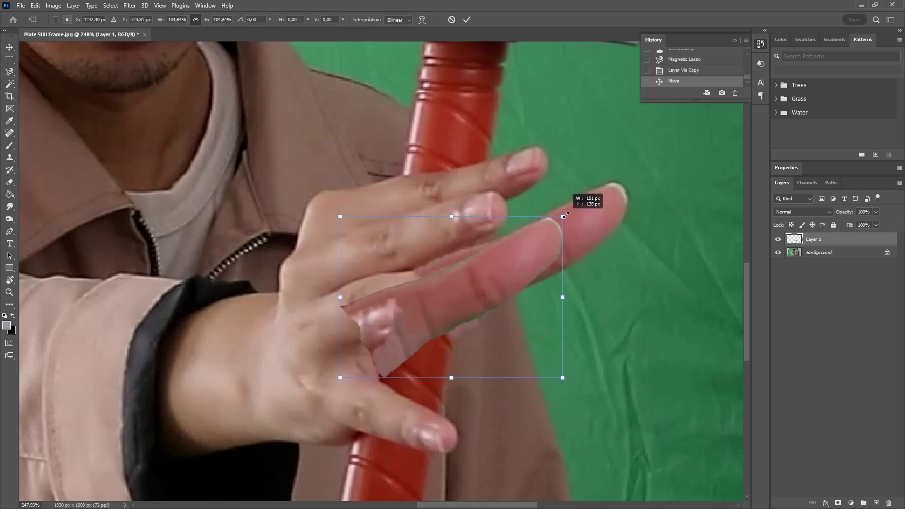
{"action": "left_click_drag", "start_coordinate": [587, 198], "coordinate": [600, 200]}
{"action": "left_click_drag", "start_coordinate": [466, 271], "coordinate": [455, 283]}
{"action": "key", "text": "Return"}
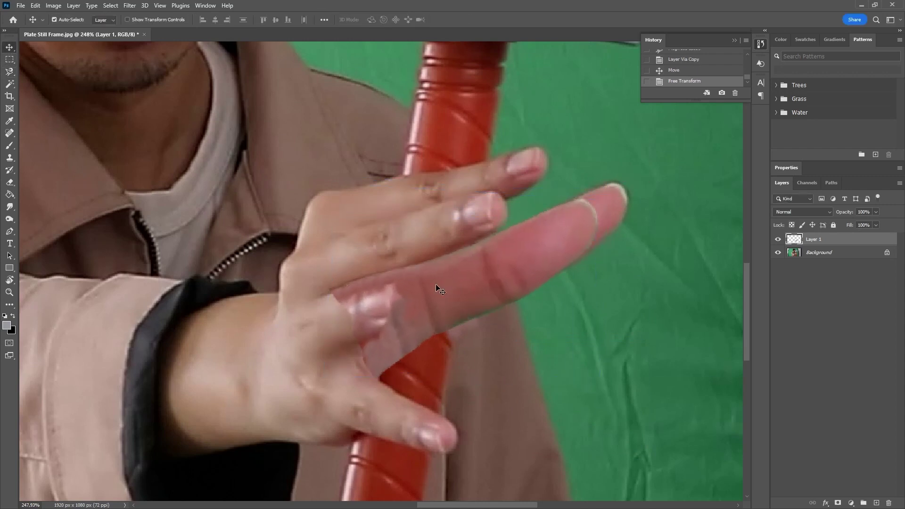
Step: Duplicate the finger layer, then move it lower and rotate it to match the hand
{"action": "right_click", "coordinate": [811, 240]}
{"action": "left_click", "coordinate": [703, 148]}
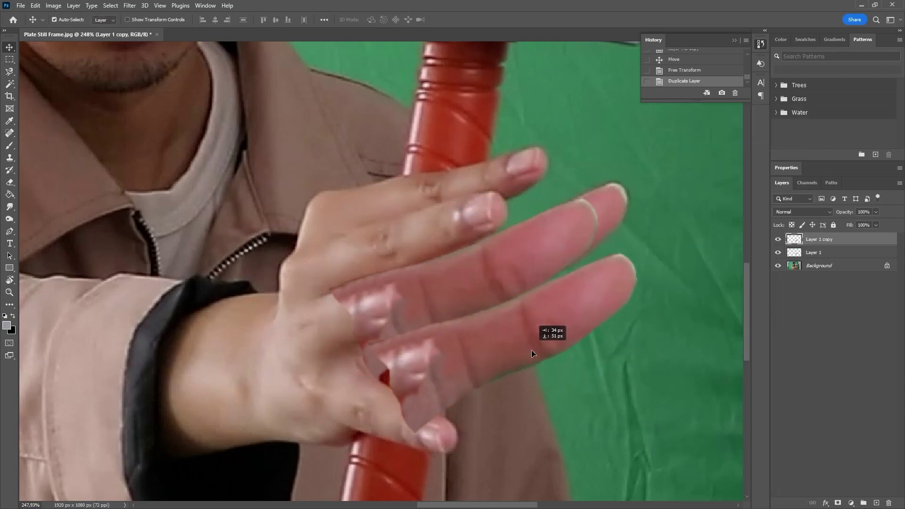
{"action": "left_click_drag", "start_coordinate": [531, 350], "coordinate": [538, 353]}
{"action": "key", "text": "ctrl+t"}
{"action": "left_click_drag", "start_coordinate": [640, 251], "coordinate": [485, 279]}
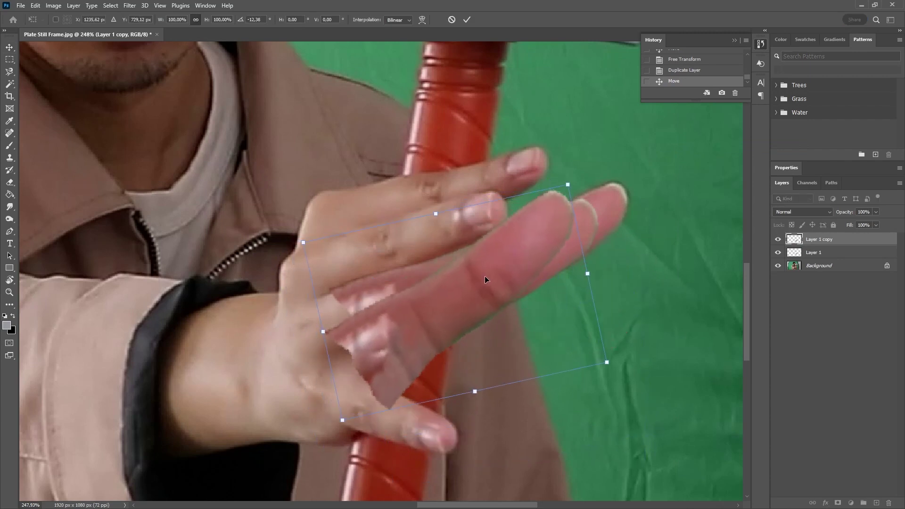
{"action": "key", "text": "Return"}
Step: Erase the finger copies' hard edges and the pink overlap on Layer 1
{"action": "left_click", "coordinate": [8, 183]}
{"action": "left_click", "coordinate": [518, 322]}
{"action": "left_click_drag", "start_coordinate": [518, 322], "coordinate": [529, 393]}
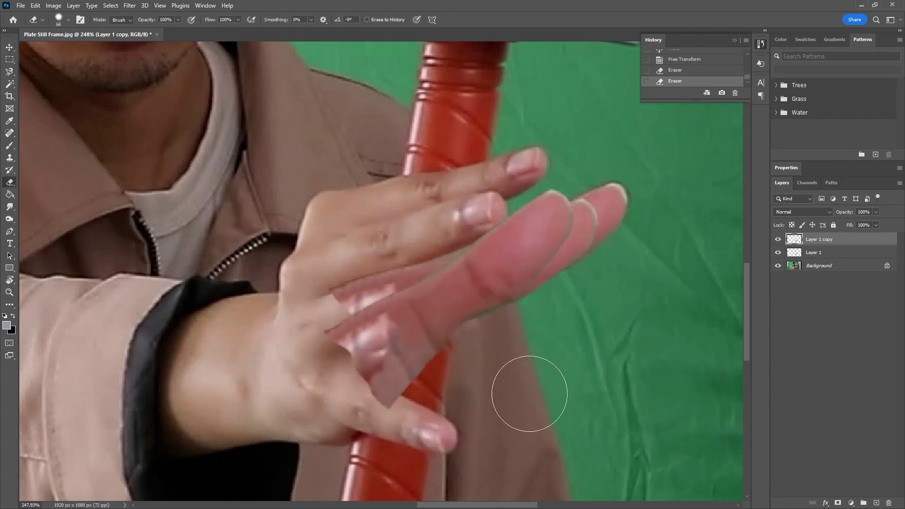
{"action": "left_click_drag", "start_coordinate": [582, 274], "coordinate": [545, 212]}
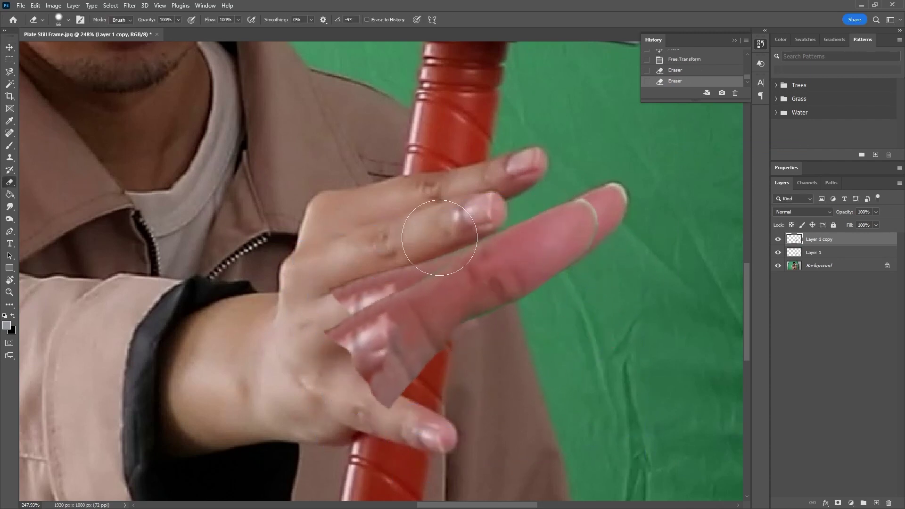
{"action": "left_click", "coordinate": [804, 253]}
{"action": "left_click_drag", "start_coordinate": [519, 229], "coordinate": [513, 211]}
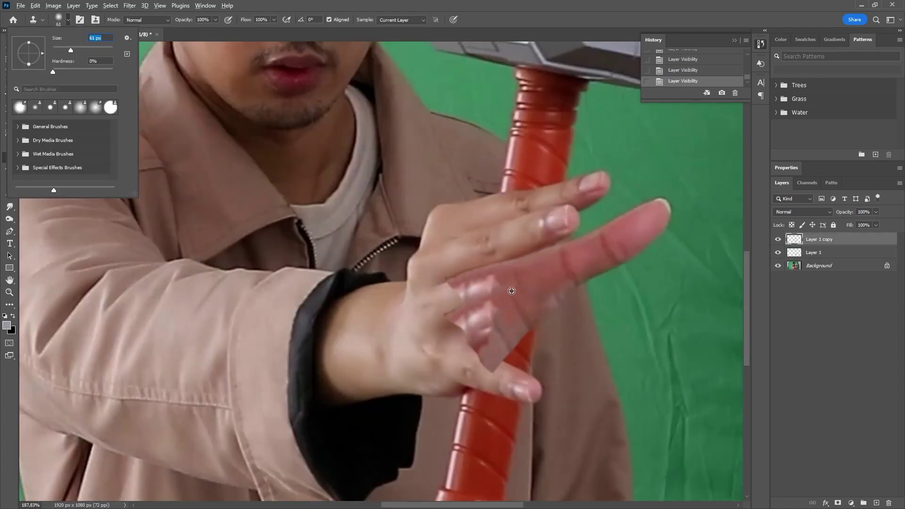
Step: Clone skin over the patched area and compare the hand with and without the patch
{"action": "left_click_drag", "start_coordinate": [503, 338], "coordinate": [495, 319]}
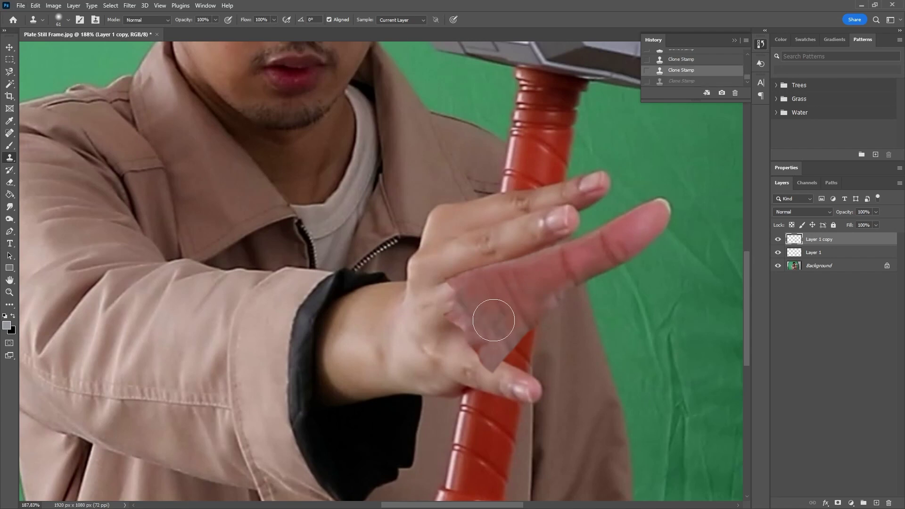
{"action": "scroll", "coordinate": [495, 319], "scroll_direction": "down", "scroll_amount": 3}
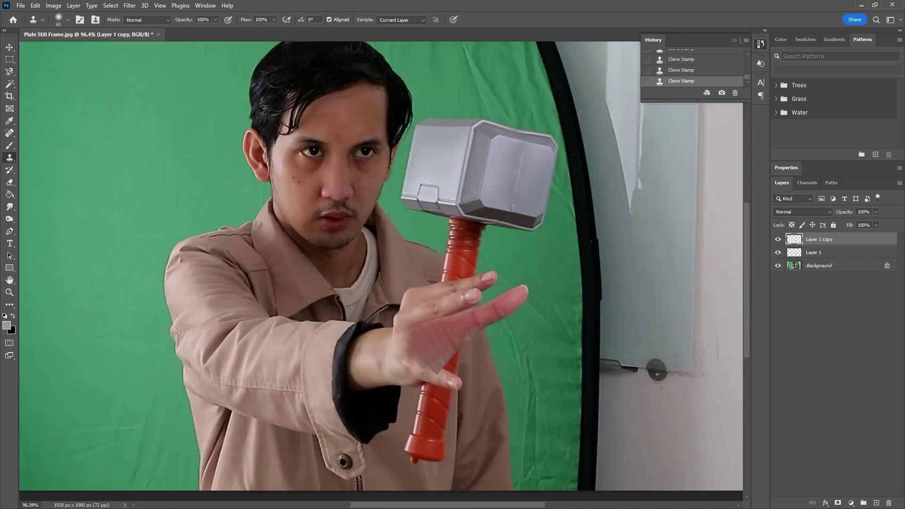
{"action": "left_click", "coordinate": [778, 240]}
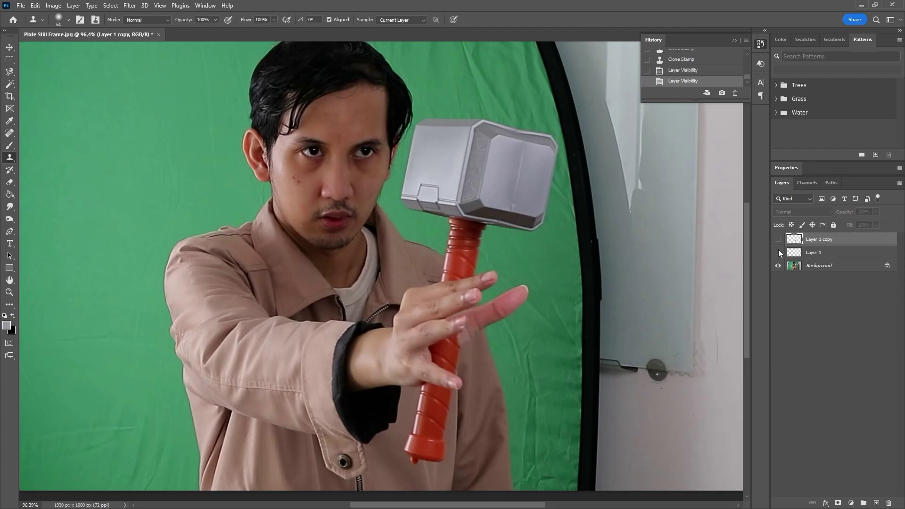
{"action": "left_click", "coordinate": [778, 240]}
Step: Save a copy of the patched image to the local computer
{"action": "key", "text": "v"}
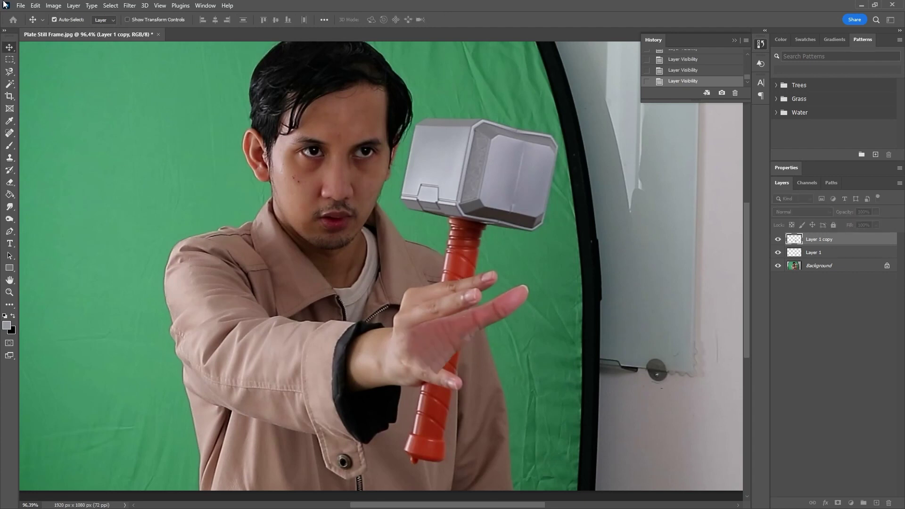
{"action": "left_click", "coordinate": [21, 5]}
{"action": "left_click", "coordinate": [90, 128]}
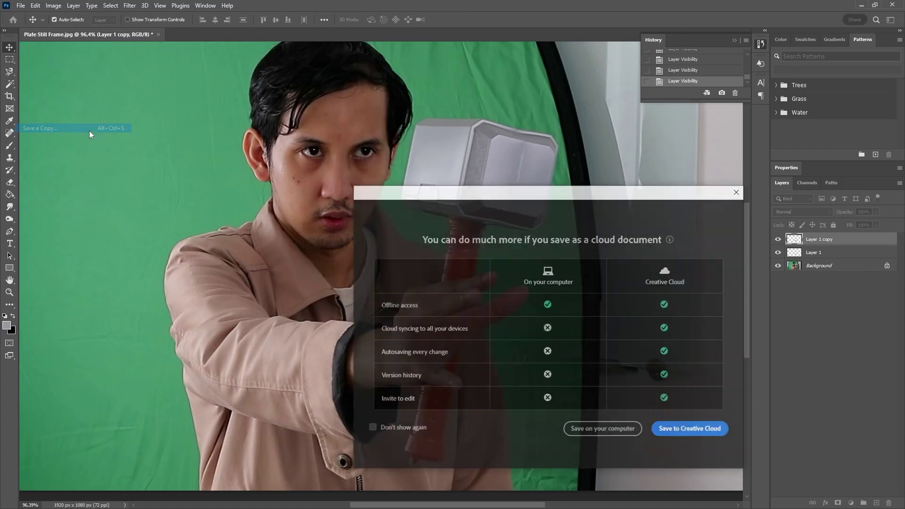
{"action": "left_click", "coordinate": [626, 429]}
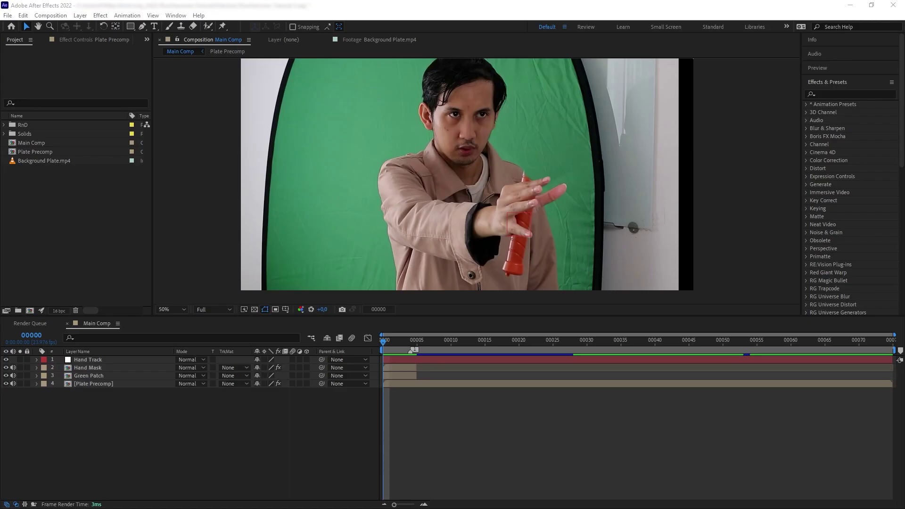
Step: Import Hand Patch.jpg into Main Comp and show its mask feather
{"action": "left_click_drag", "start_coordinate": [529, 248], "coordinate": [71, 245]}
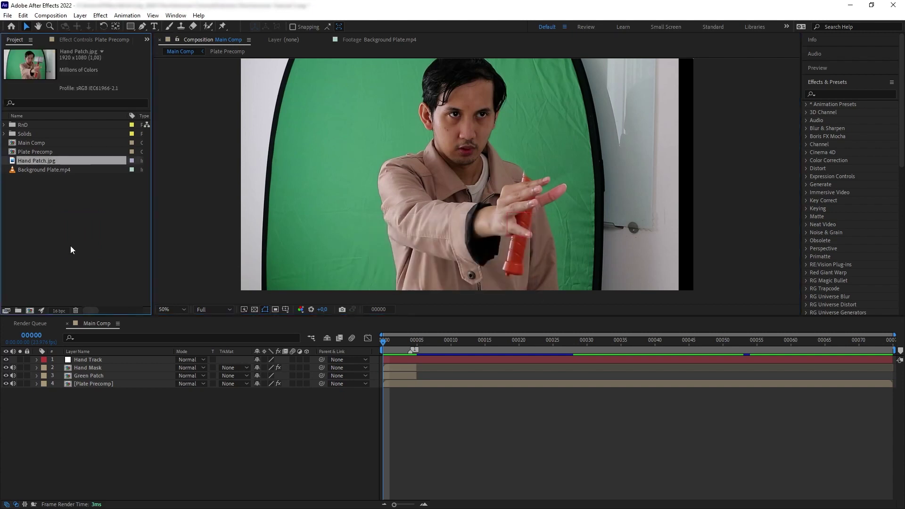
{"action": "left_click_drag", "start_coordinate": [35, 160], "coordinate": [114, 379]}
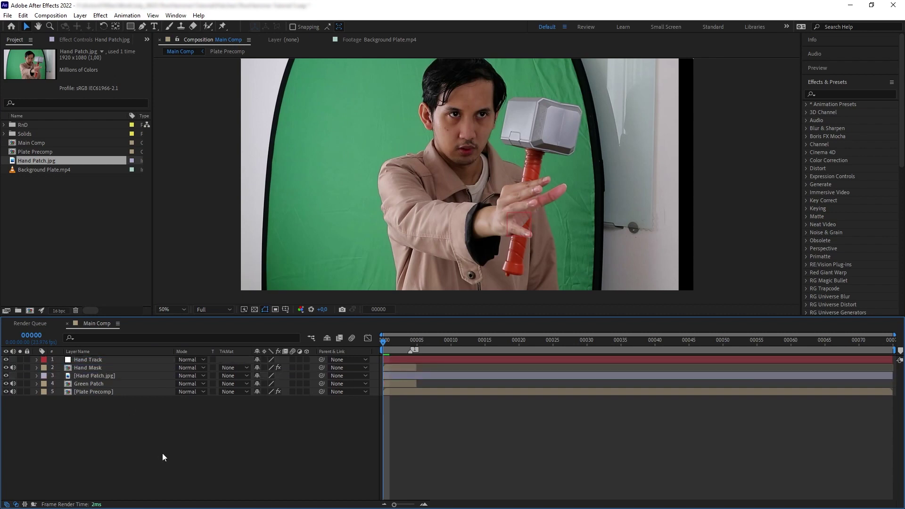
{"action": "scroll", "coordinate": [501, 287], "scroll_direction": "up", "scroll_amount": 1}
{"action": "scroll", "coordinate": [407, 209], "scroll_direction": "up", "scroll_amount": 1}
{"action": "scroll", "coordinate": [407, 211], "scroll_direction": "up", "scroll_amount": 1}
{"action": "scroll", "coordinate": [417, 240], "scroll_direction": "up", "scroll_amount": 1}
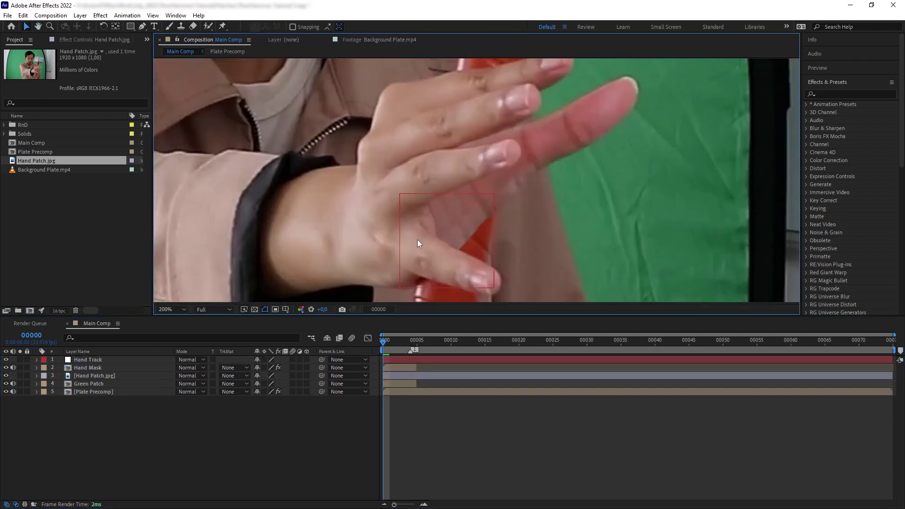
{"action": "key", "text": "f"}
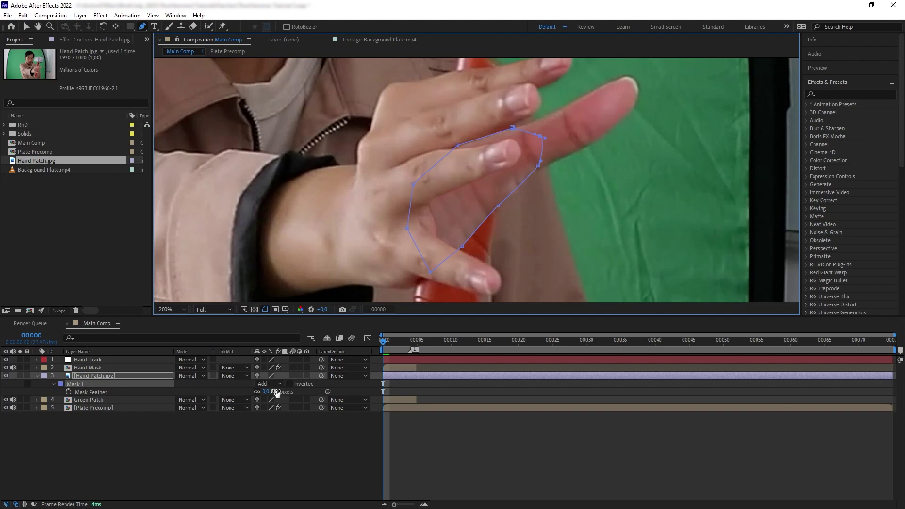
{"action": "key", "text": "comma"}
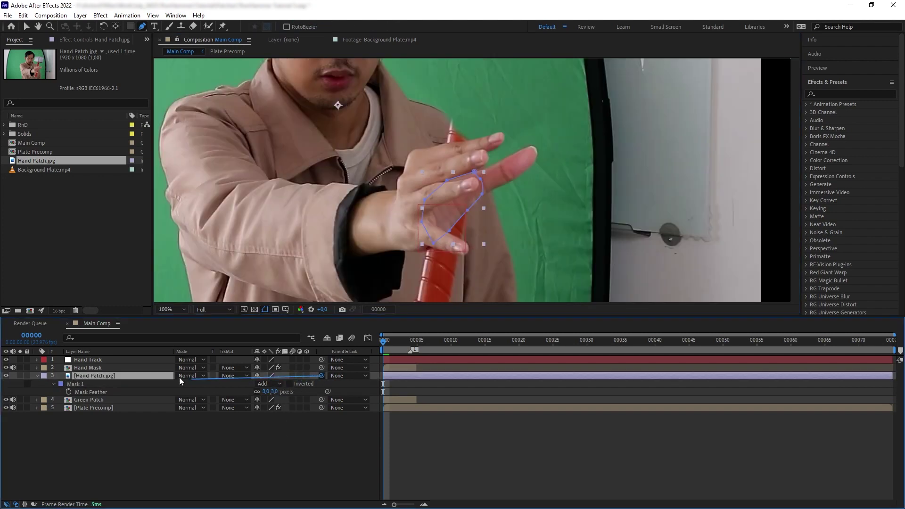
Step: Parent Hand Patch to Hand Track and scrub the shot to check the tracking
{"action": "left_click_drag", "start_coordinate": [179, 377], "coordinate": [110, 361]}
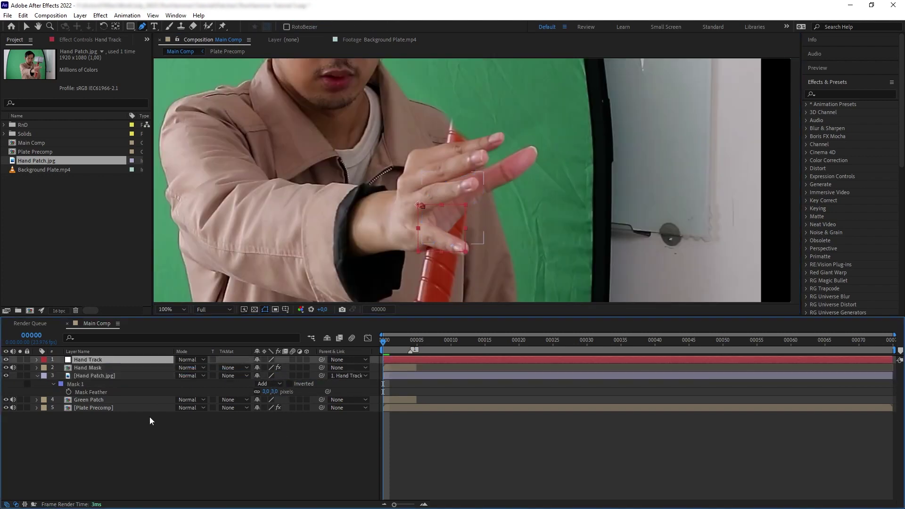
{"action": "left_click", "coordinate": [150, 421]}
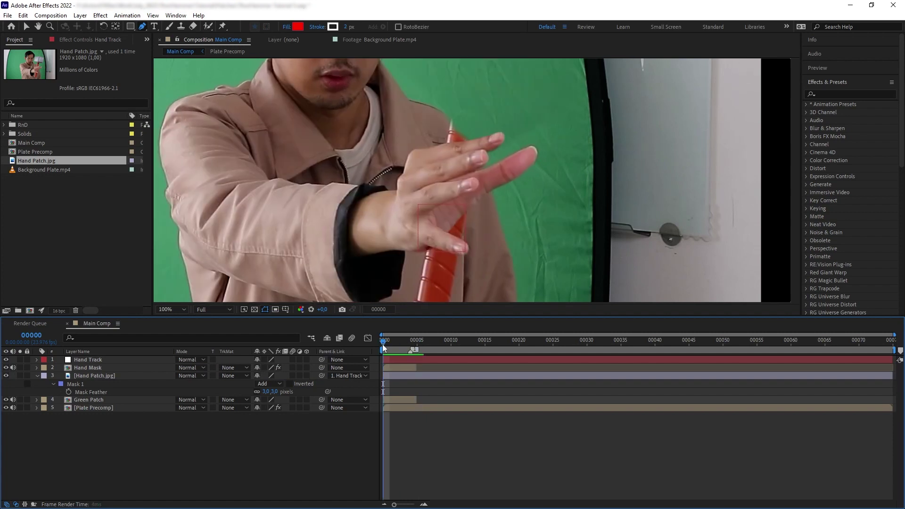
{"action": "left_click", "coordinate": [413, 342]}
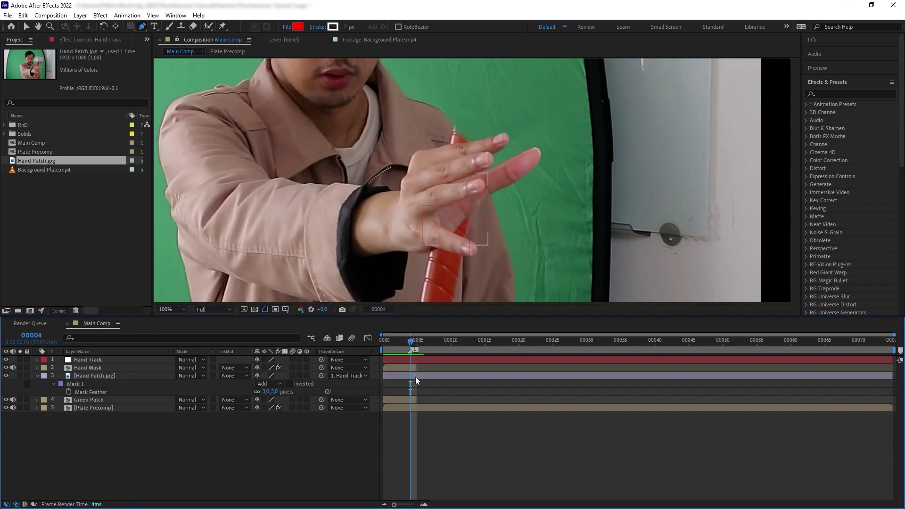
{"action": "left_click", "coordinate": [416, 377]}
{"action": "key", "text": "space"}
{"action": "key", "text": "Home"}
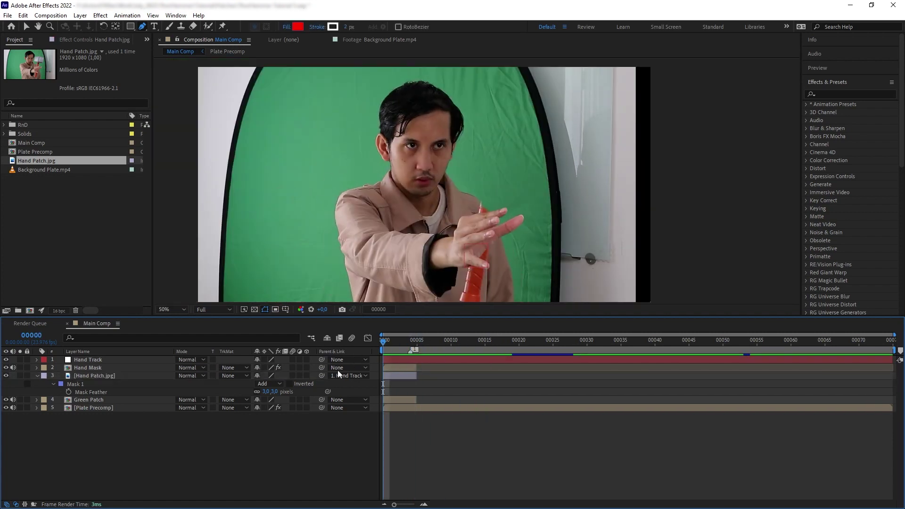
{"action": "key", "text": "v"}
{"action": "left_click", "coordinate": [457, 250]}
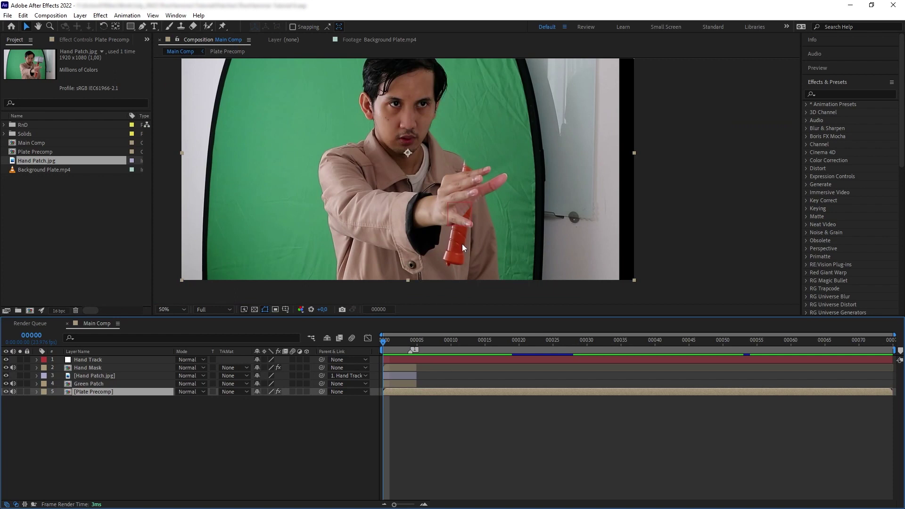
Step: Close the standing photo preview and bring up options for the lassoed green area
{"action": "left_click_drag", "start_coordinate": [554, 268], "coordinate": [575, 297]}
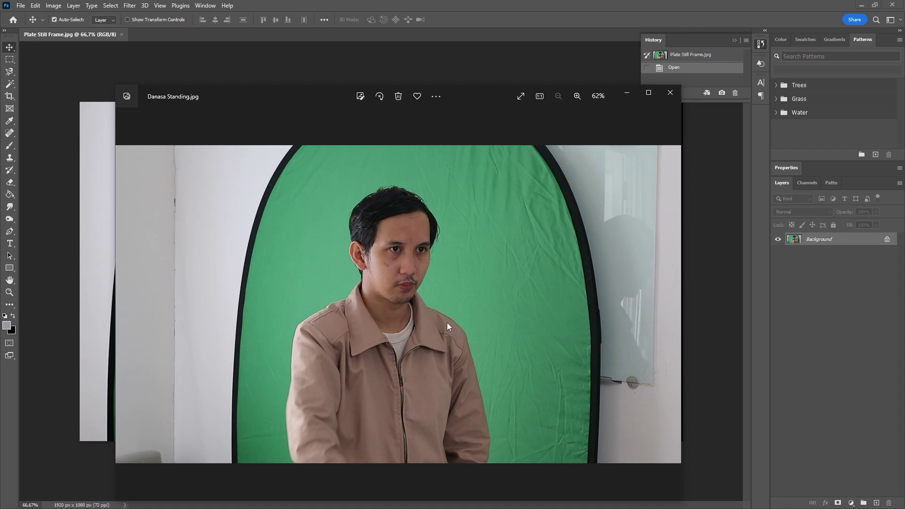
{"action": "left_click", "coordinate": [628, 93]}
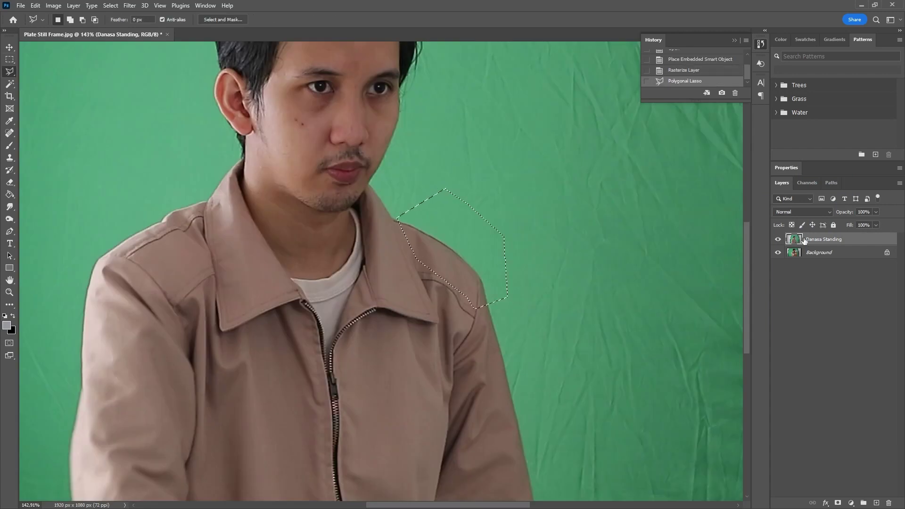
{"action": "right_click", "coordinate": [464, 272]}
Step: Copy the lassoed green to a layer, blend its edges, and clone jacket over the handle
{"action": "left_click", "coordinate": [530, 336]}
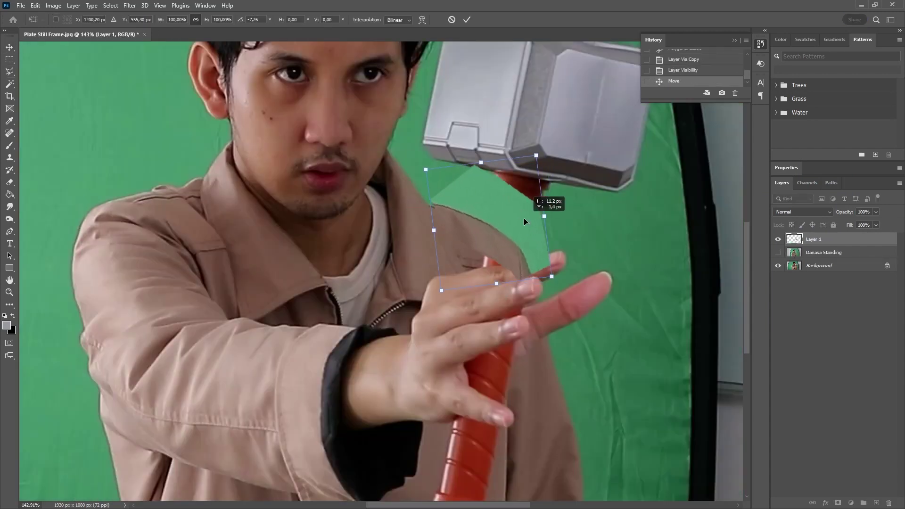
{"action": "mouse_move", "coordinate": [424, 214]}
{"action": "left_mouse_down"}
{"action": "mouse_move", "coordinate": [463, 188]}
{"action": "mouse_move", "coordinate": [541, 234]}
{"action": "mouse_move", "coordinate": [463, 213]}
{"action": "left_mouse_up"}
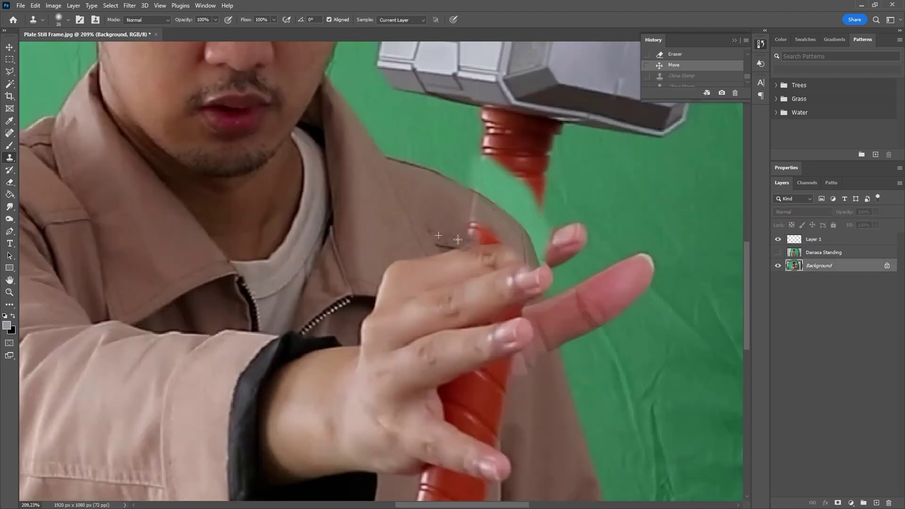
{"action": "left_click_drag", "start_coordinate": [481, 245], "coordinate": [448, 237]}
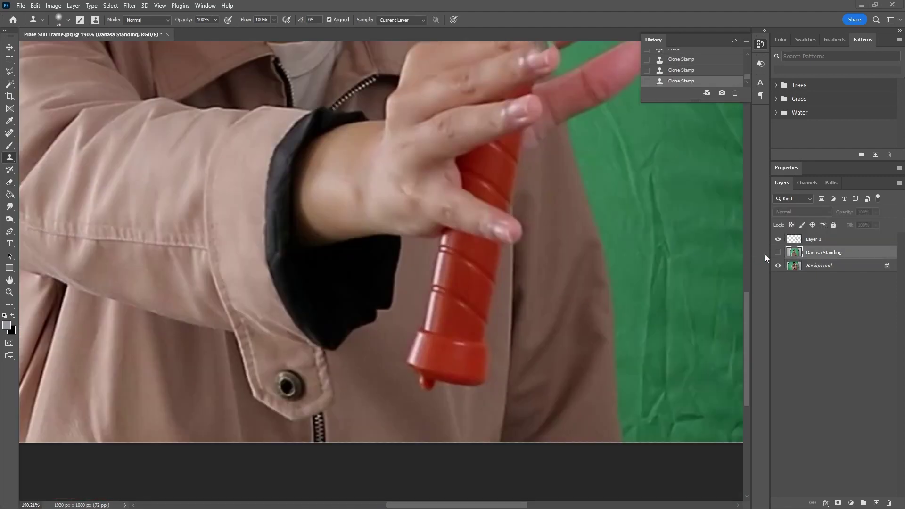
{"action": "left_click", "coordinate": [778, 253]}
{"action": "key", "text": "l"}
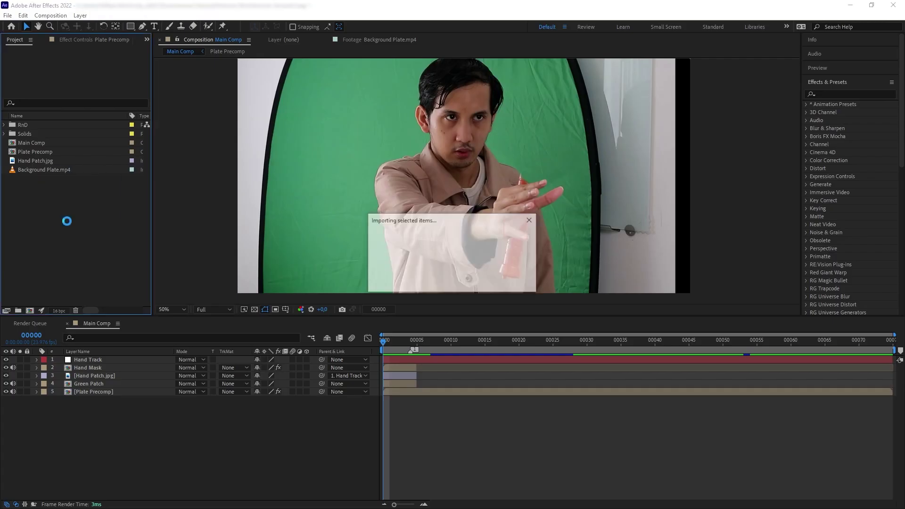
Step: Add the Jacket Patch image to Main Comp and begin a pen mask around it
{"action": "left_click_drag", "start_coordinate": [37, 179], "coordinate": [108, 381]}
{"action": "scroll", "coordinate": [433, 261], "scroll_direction": "up", "scroll_amount": 2}
{"action": "key", "text": "g"}
{"action": "left_click", "coordinate": [502, 92]}
{"action": "left_click", "coordinate": [499, 134]}
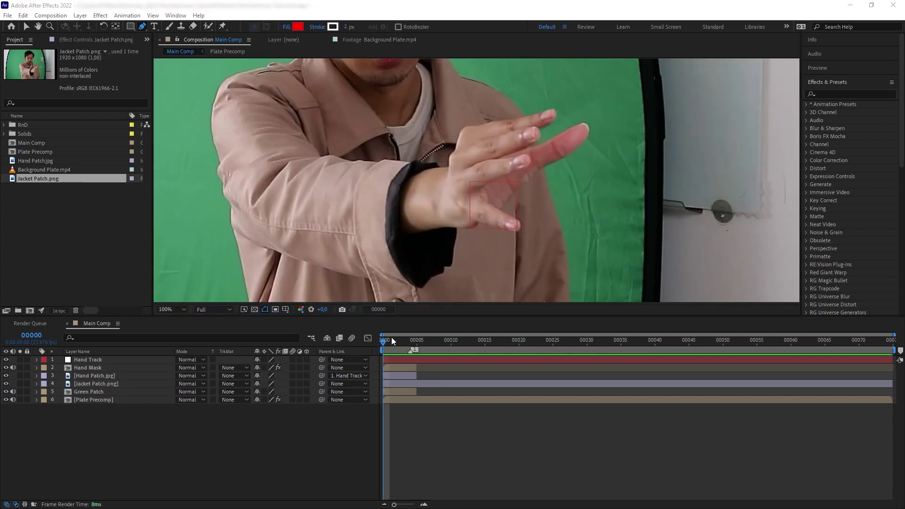
Step: Review the opening frames and start a motion track on Plate Precomp
{"action": "left_click_drag", "start_coordinate": [392, 341], "coordinate": [381, 333]}
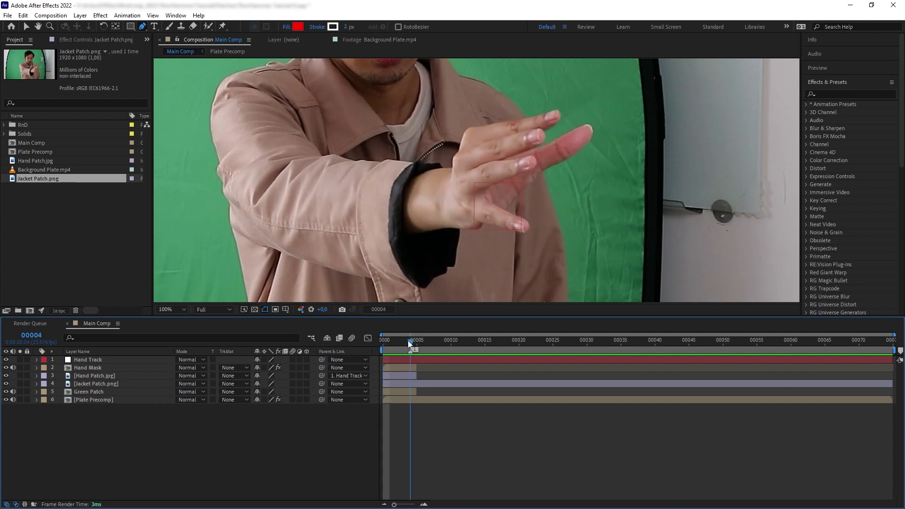
{"action": "left_click_drag", "start_coordinate": [396, 341], "coordinate": [368, 336]}
{"action": "key", "text": "ctrl+Up"}
{"action": "left_click", "coordinate": [819, 82]}
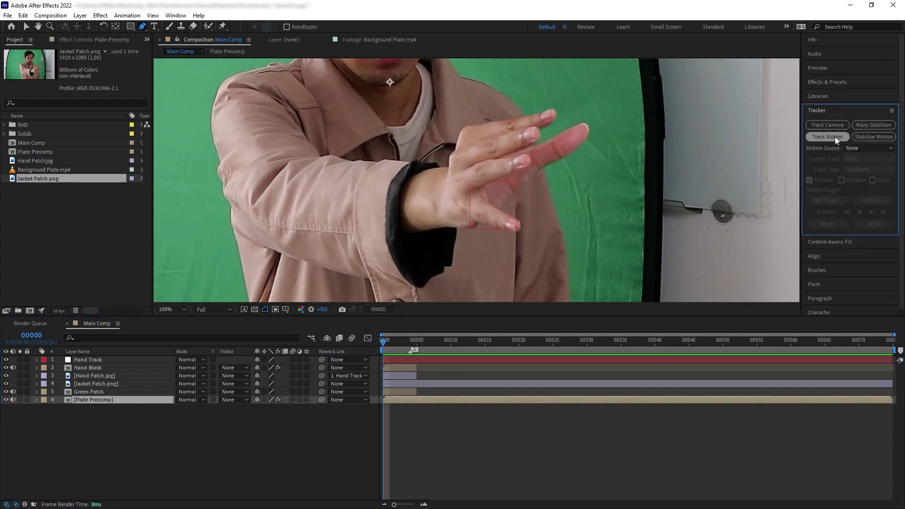
{"action": "left_click", "coordinate": [835, 137]}
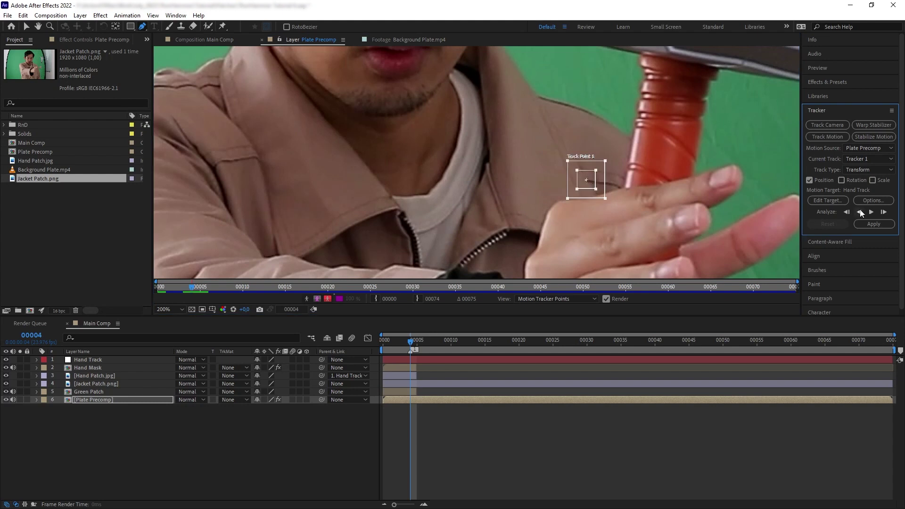
Step: Add a Body Track null below Hand Track and apply the tracked motion to it
{"action": "left_click", "coordinate": [80, 15]}
{"action": "mouse_move", "coordinate": [92, 26]}
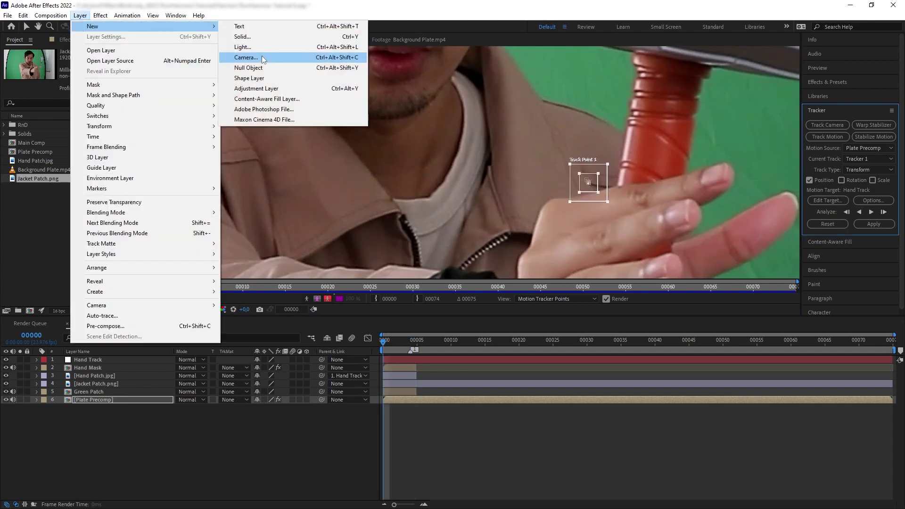
{"action": "left_click", "coordinate": [262, 68]}
{"action": "left_click_drag", "start_coordinate": [95, 400], "coordinate": [95, 366]}
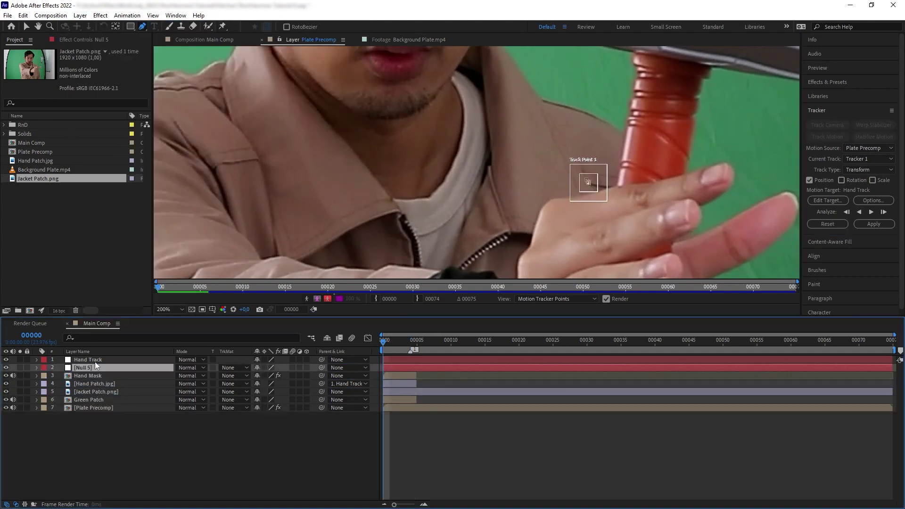
{"action": "left_click", "coordinate": [828, 201]}
{"action": "left_click", "coordinate": [480, 245]}
{"action": "left_click", "coordinate": [463, 261]}
{"action": "left_click", "coordinate": [469, 285]}
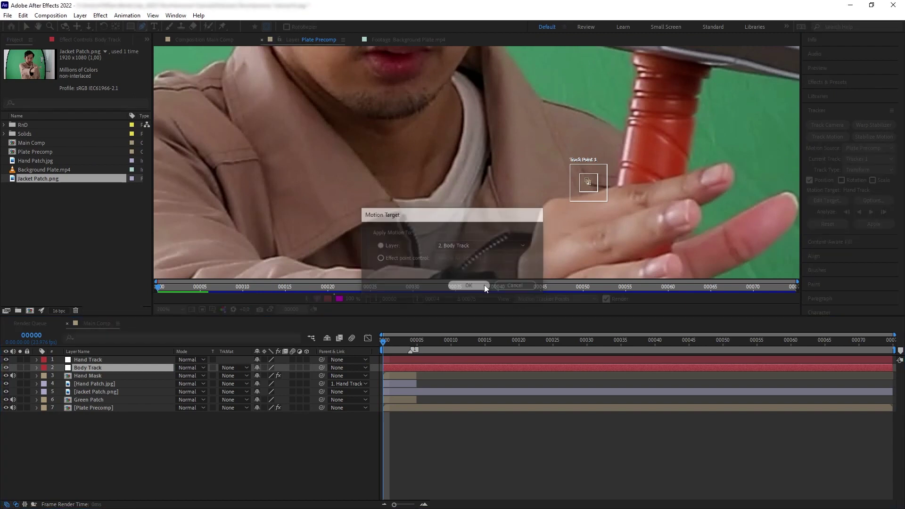
{"action": "left_click", "coordinate": [874, 224]}
{"action": "left_click", "coordinate": [444, 270]}
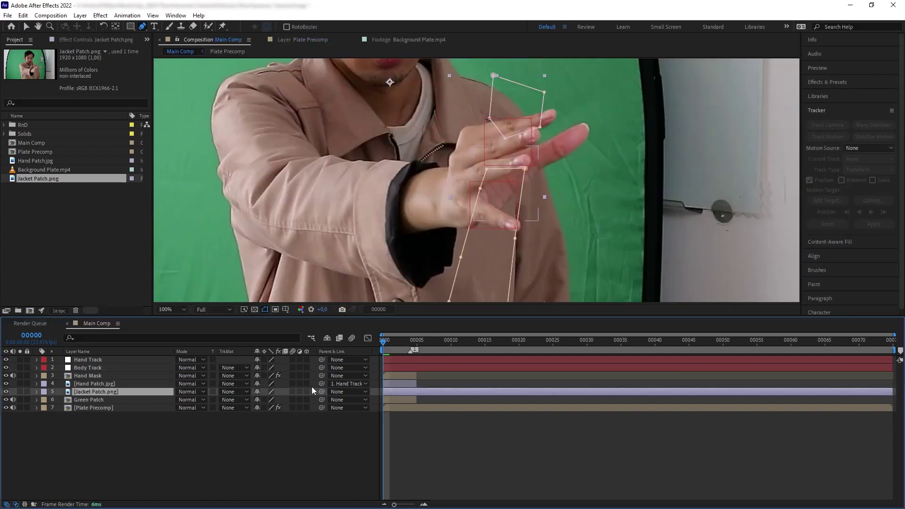
Step: Parent Jacket Patch to Body Track and play back the shot to check it
{"action": "left_click_drag", "start_coordinate": [322, 391], "coordinate": [137, 366]}
{"action": "left_click", "coordinate": [131, 368]}
{"action": "key", "text": "comma"}
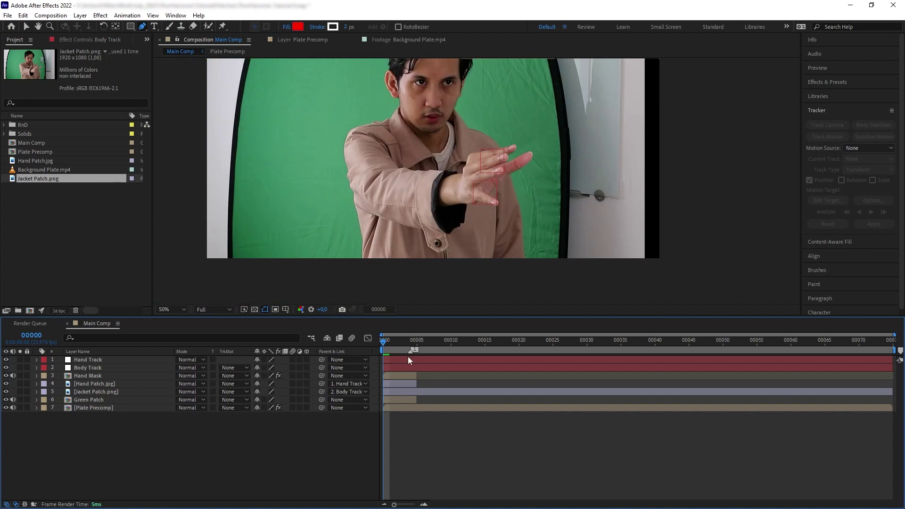
{"action": "left_click", "coordinate": [411, 340]}
{"action": "left_click", "coordinate": [84, 391]}
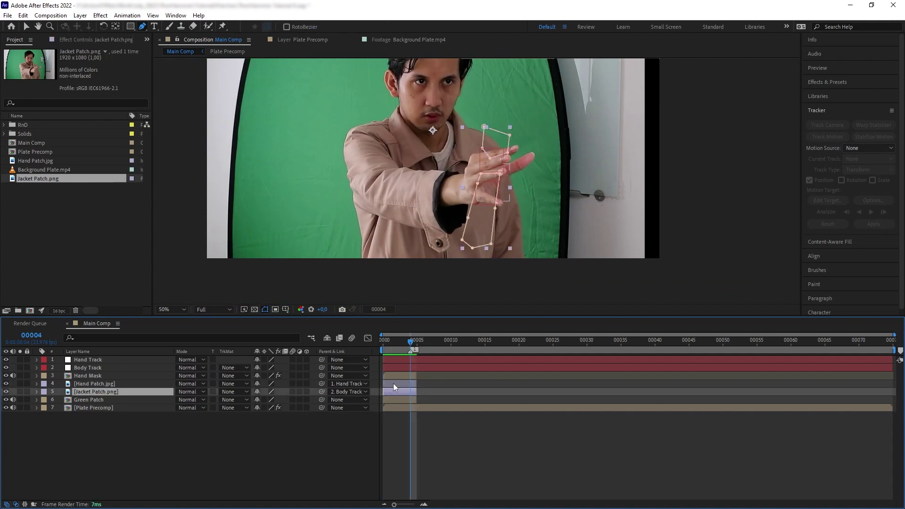
{"action": "key", "text": "space"}
{"action": "left_click", "coordinate": [448, 418]}
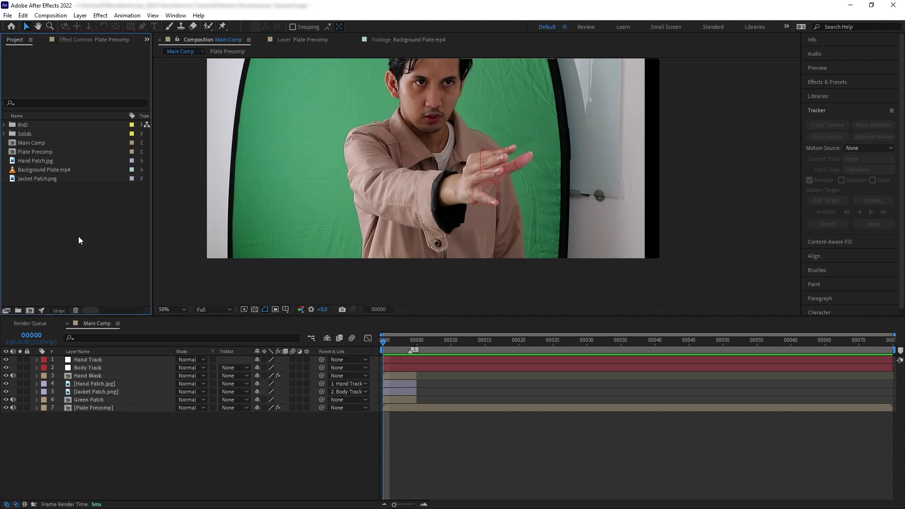
Step: Import Hammer Patch.jpg, inspect the hammer, and move its layer beneath Hand Mask
{"action": "left_click_drag", "start_coordinate": [485, 263], "coordinate": [79, 238]}
{"action": "double_click", "coordinate": [39, 160]}
{"action": "key", "text": "period"}
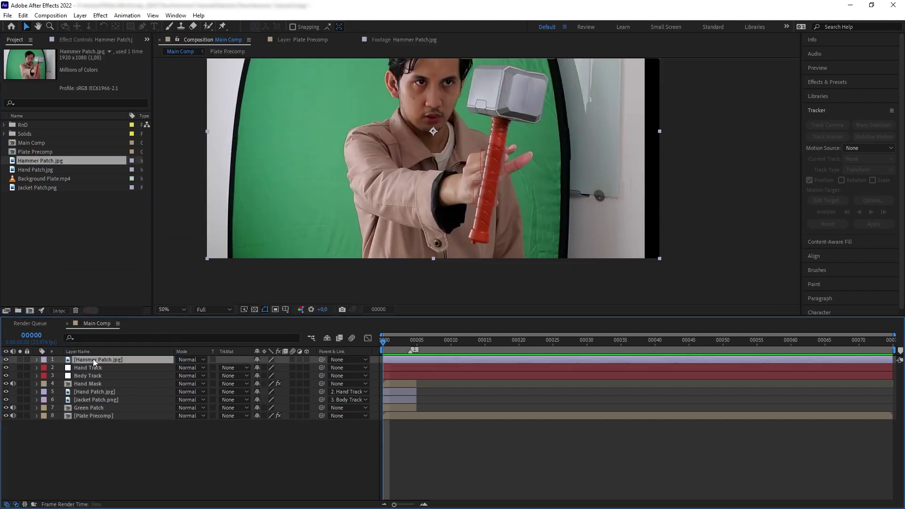
{"action": "key", "text": "comma"}
{"action": "key", "text": "comma"}
{"action": "key", "text": "comma"}
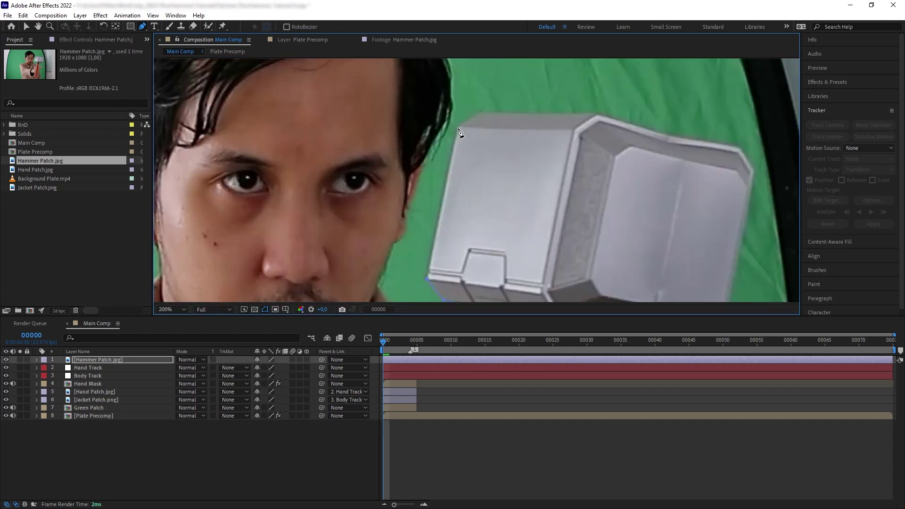
{"action": "scroll", "coordinate": [519, 225], "scroll_direction": "down", "scroll_amount": 5}
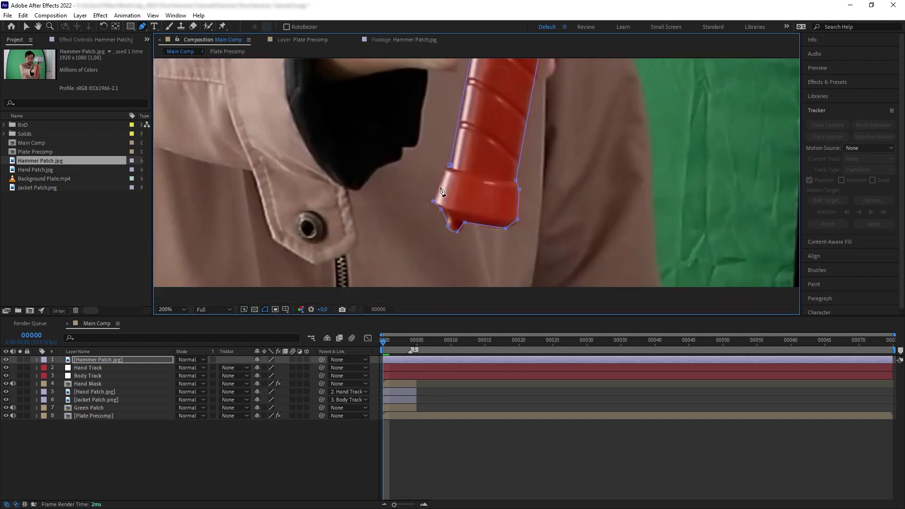
{"action": "key", "text": "comma"}
{"action": "key", "text": "comma"}
{"action": "key", "text": "comma"}
{"action": "key", "text": "comma"}
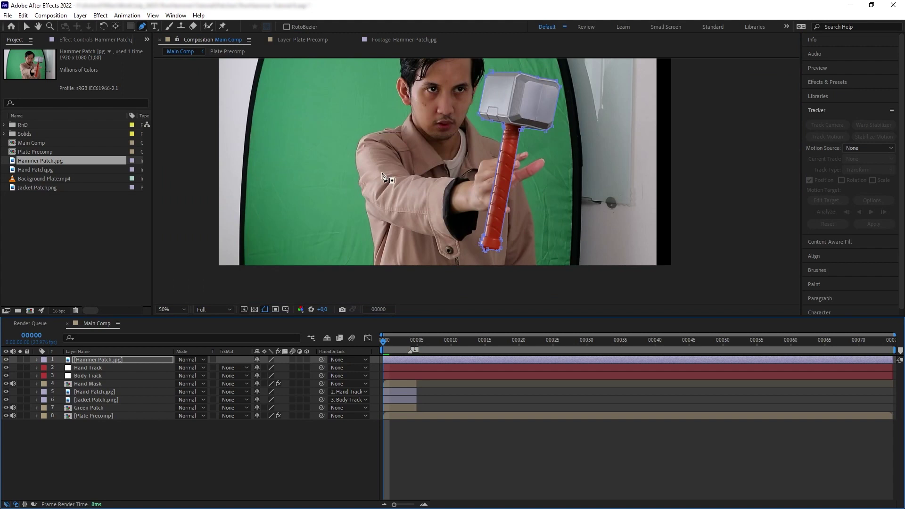
{"action": "key", "text": "v"}
{"action": "left_click_drag", "start_coordinate": [93, 360], "coordinate": [94, 387]}
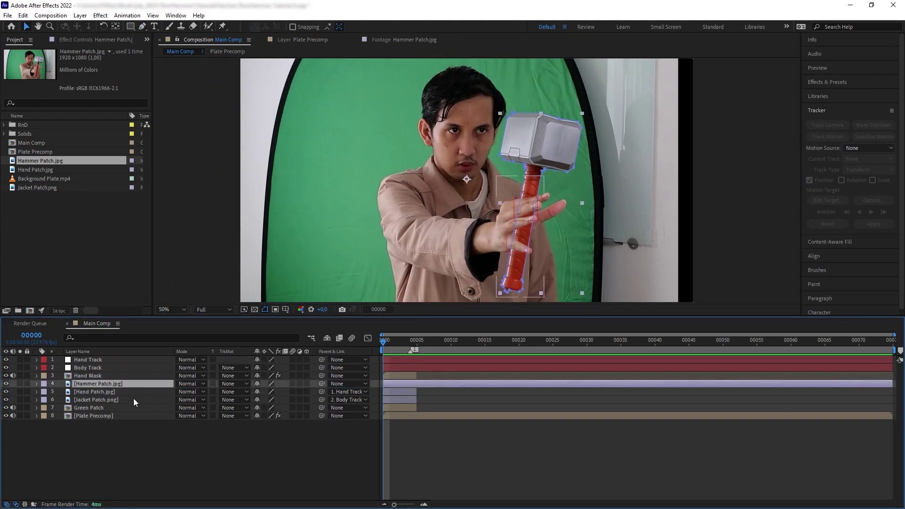
Step: Keyframe the hammer in the hand at frame 4, off-frame right and tilted 24° at frame 1
{"action": "left_click_drag", "start_coordinate": [388, 343], "coordinate": [412, 345]}
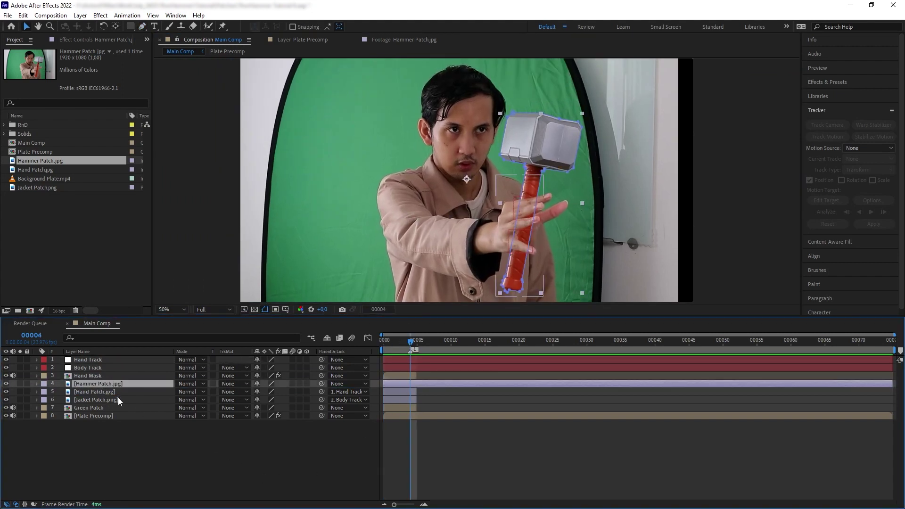
{"action": "key", "text": "p"}
{"action": "key", "text": "shift+r"}
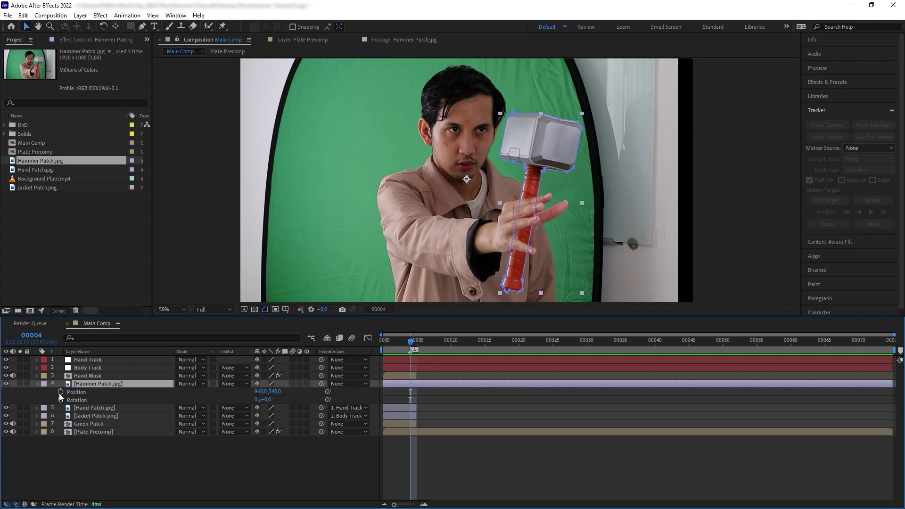
{"action": "key", "text": "Page_Up"}
{"action": "key", "text": "Page_Up"}
{"action": "key", "text": "Page_Up"}
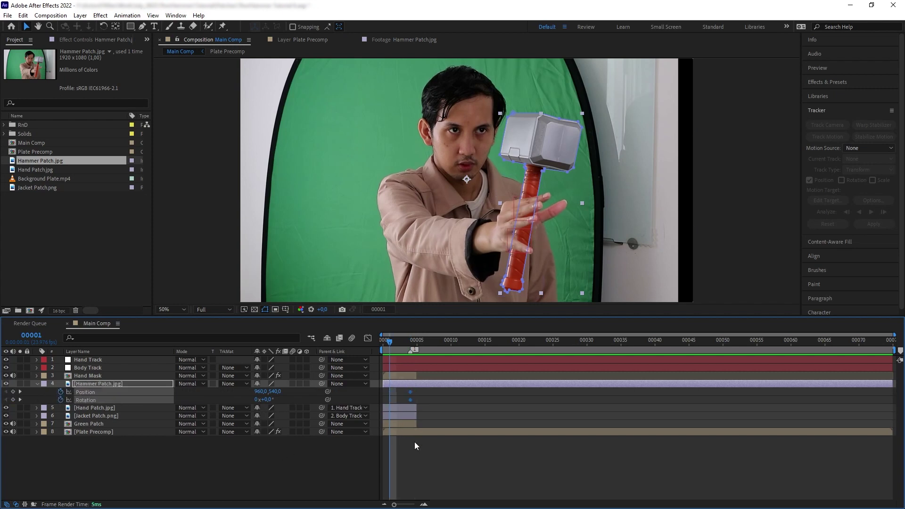
{"action": "left_click_drag", "start_coordinate": [531, 158], "coordinate": [758, 157]}
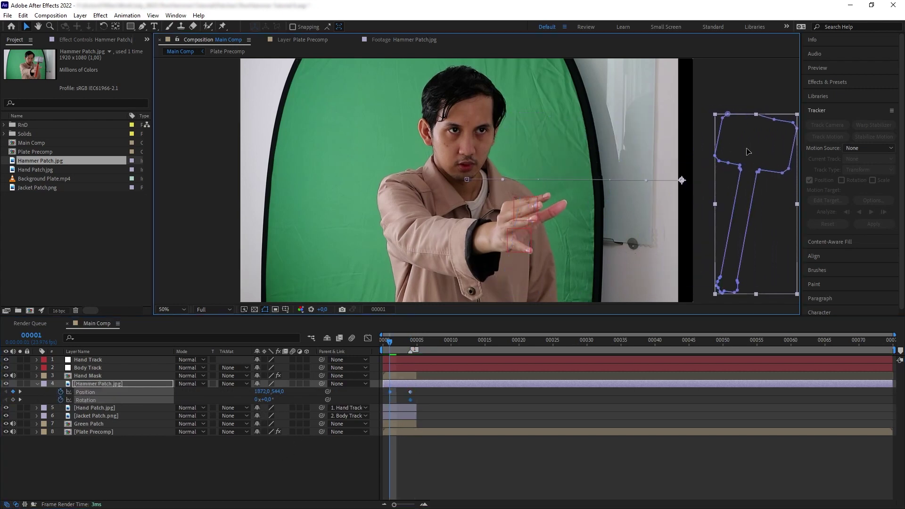
{"action": "left_click_drag", "start_coordinate": [265, 400], "coordinate": [297, 400]}
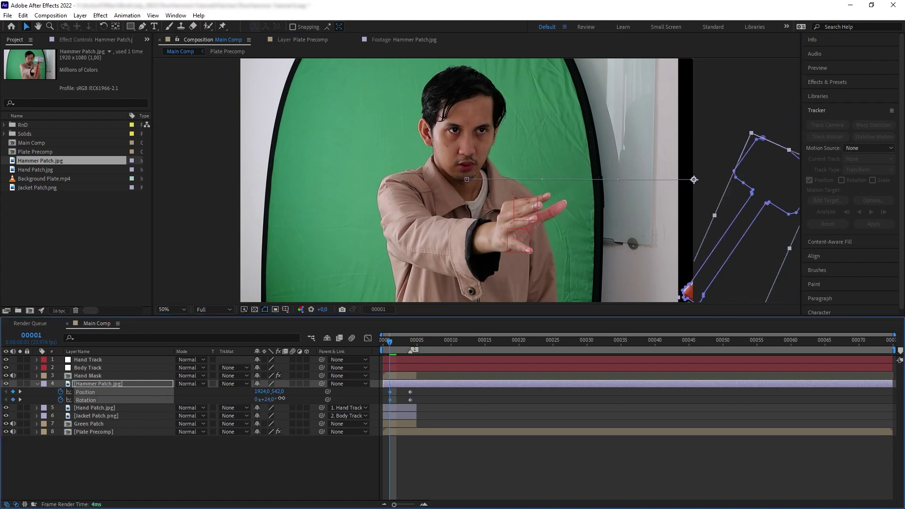
Step: Preview the fly-in, enable the hammer's motion blur, and preview it again
{"action": "key", "text": "Home"}
{"action": "key", "text": "space"}
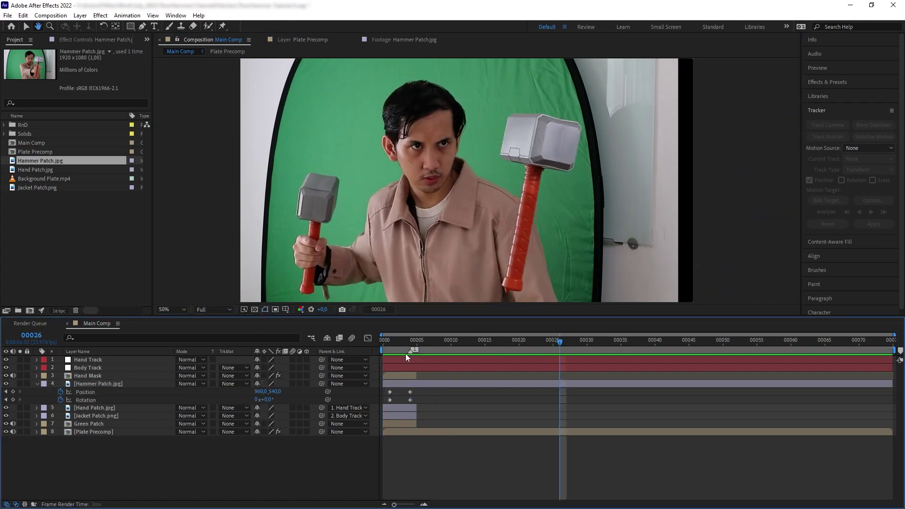
{"action": "left_click", "coordinate": [403, 344]}
{"action": "key", "text": "Page_Down"}
{"action": "left_click", "coordinate": [416, 384]}
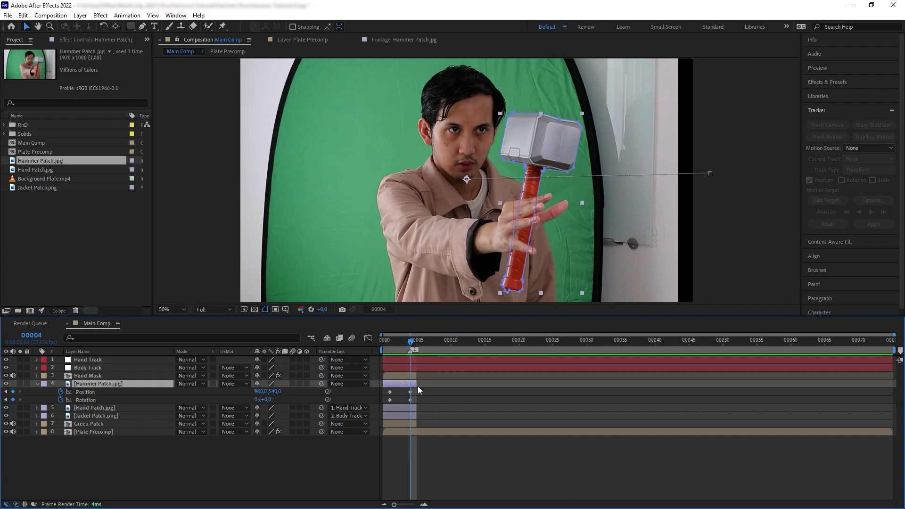
{"action": "left_click", "coordinate": [294, 384]}
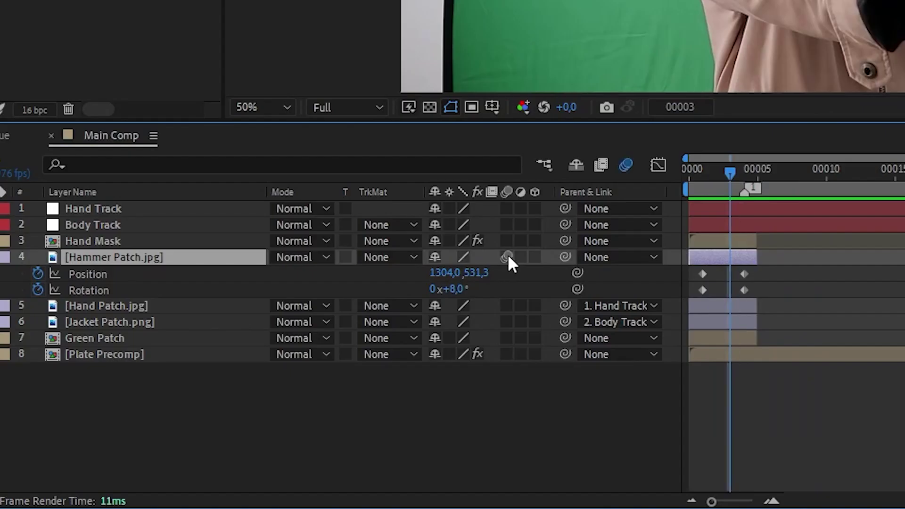
{"action": "key", "text": "Home"}
{"action": "key", "text": "space"}
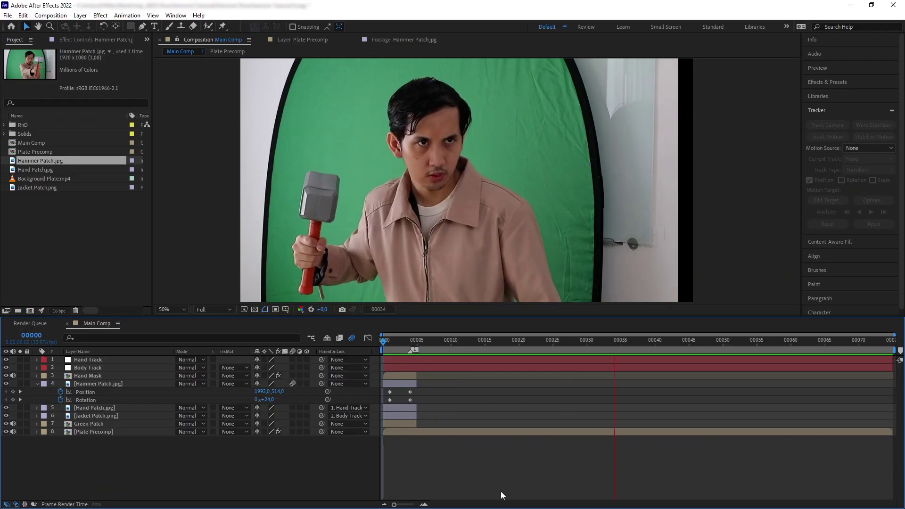